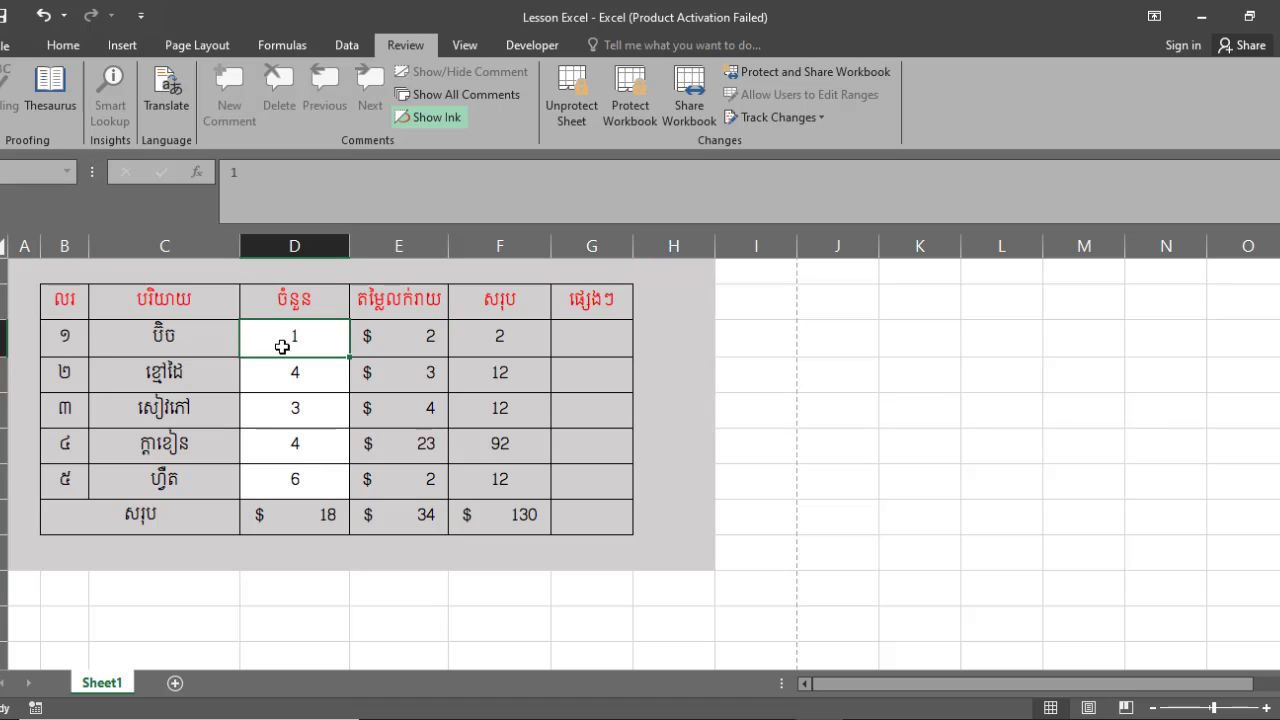
Set the first item's quantity to 2, and try to edit the protected first item name
text(2)
key(Return)
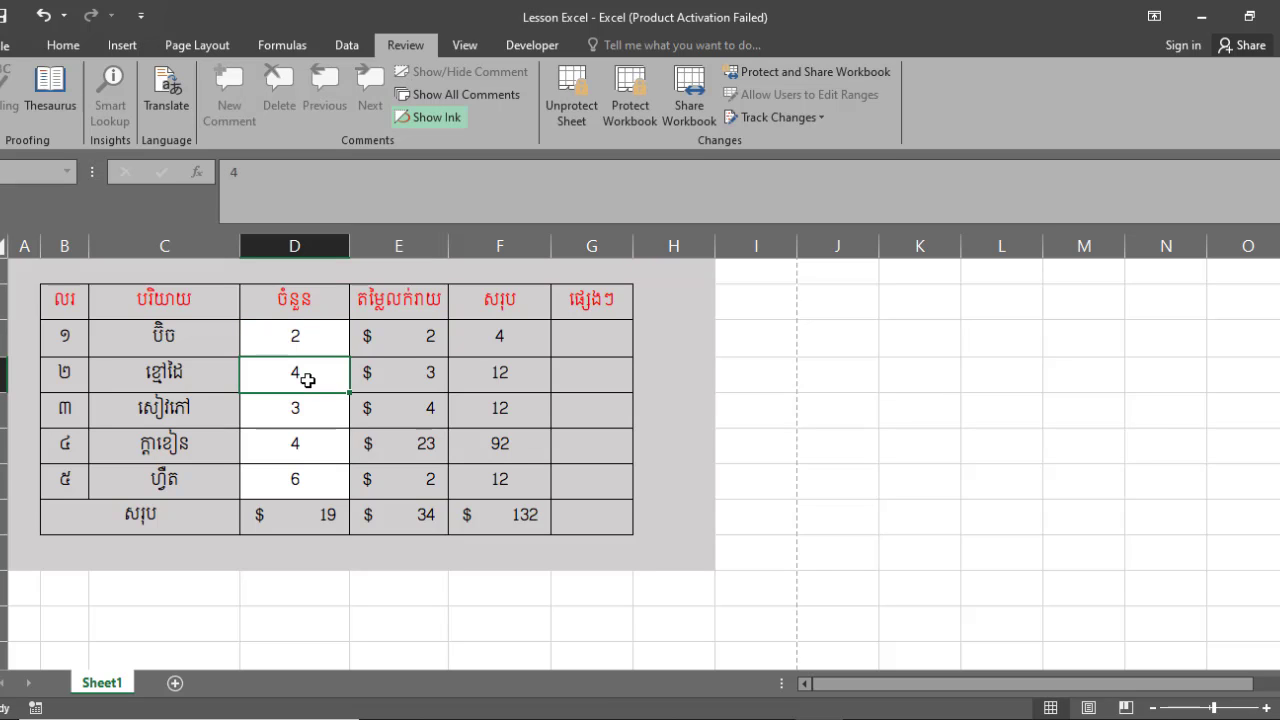
double_click(223, 350)
click(655, 425)
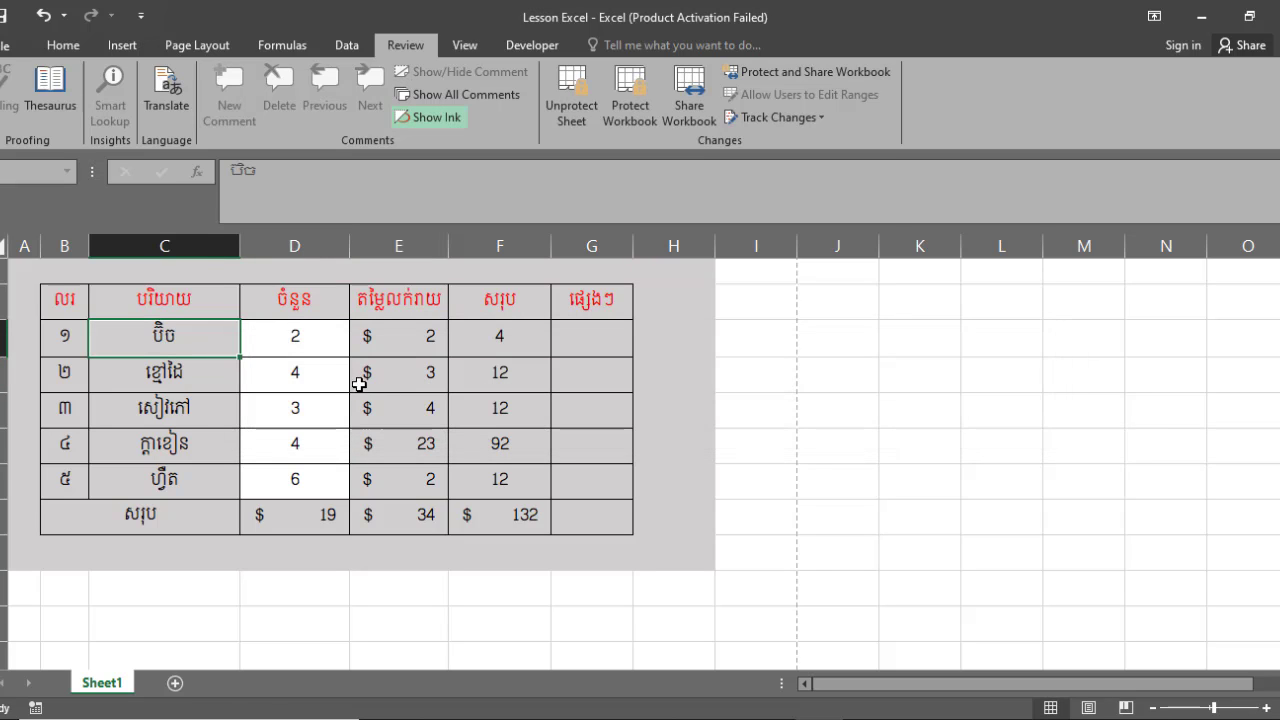
Set the quantities of the second, third and fourth items to 3, 4 and 56
click(340, 380)
text(3)
click(340, 406)
text(4)
click(334, 440)
text(5)
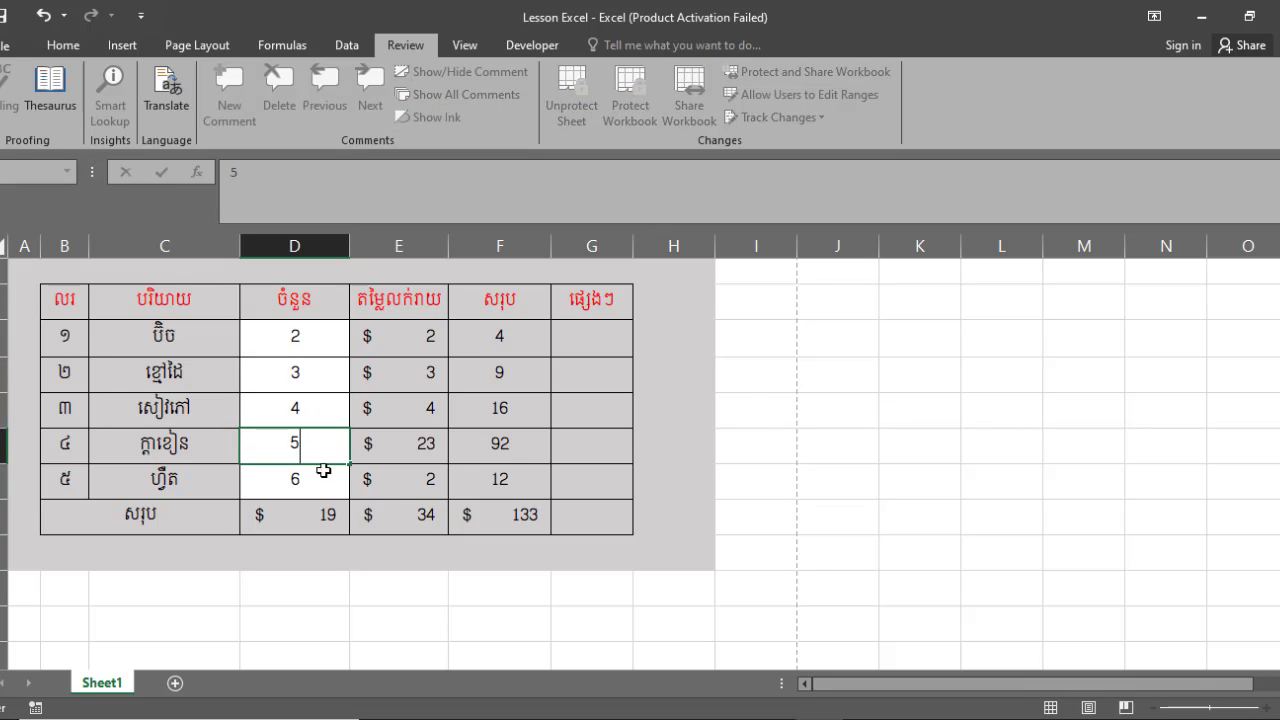
text(6)
click(318, 480)
click(312, 454)
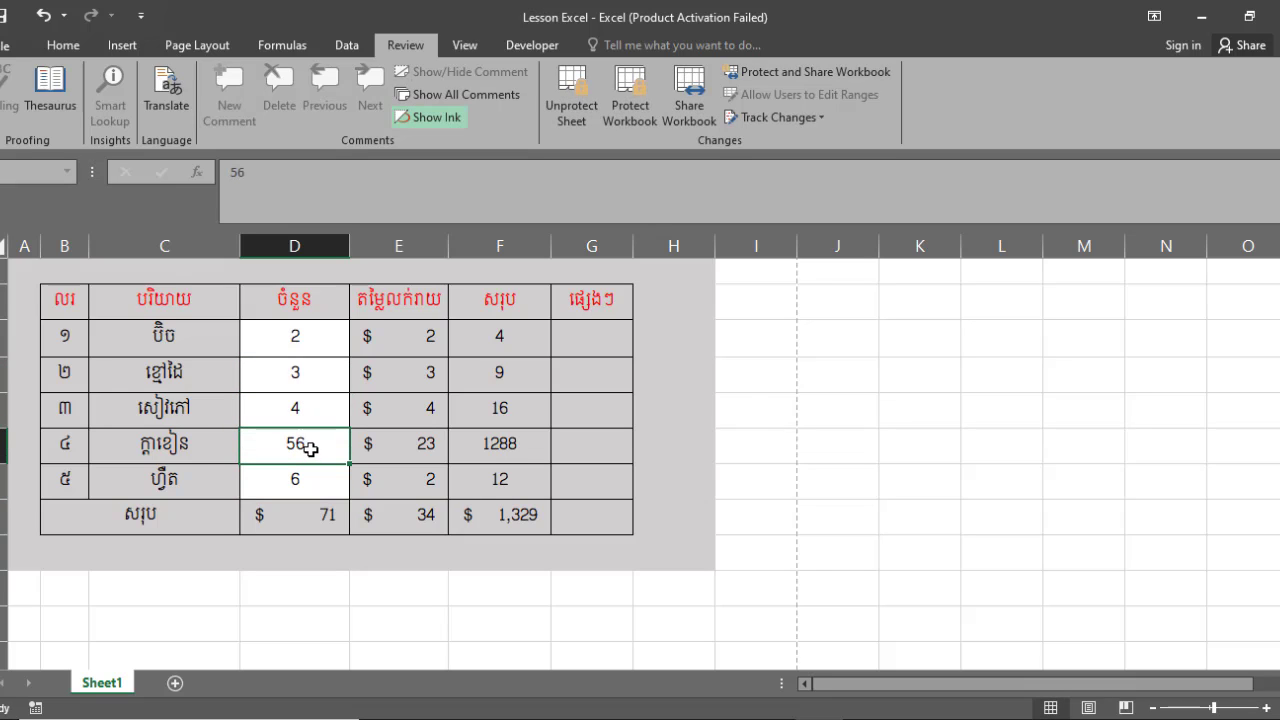
Set the fourth item's quantity to 2 and the fifth and third items' quantities to 7
text(2)
key(Return)
text(7)
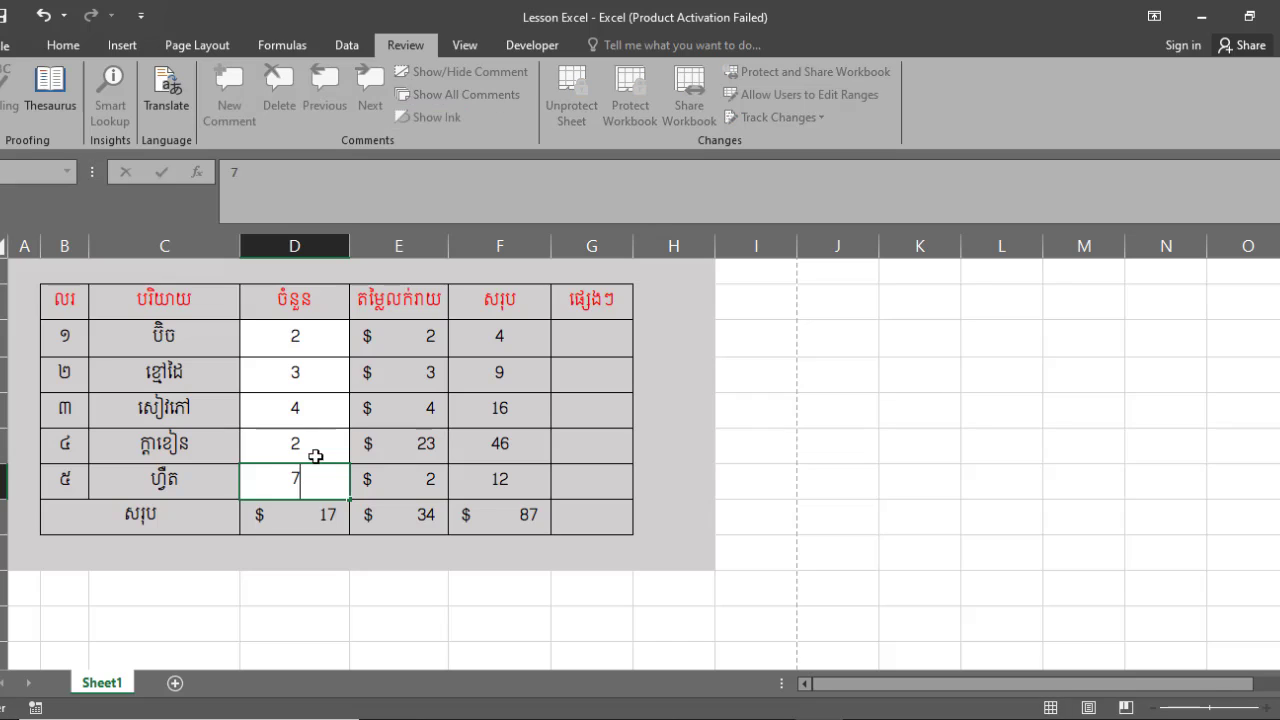
click(309, 409)
text(7)
click(395, 445)
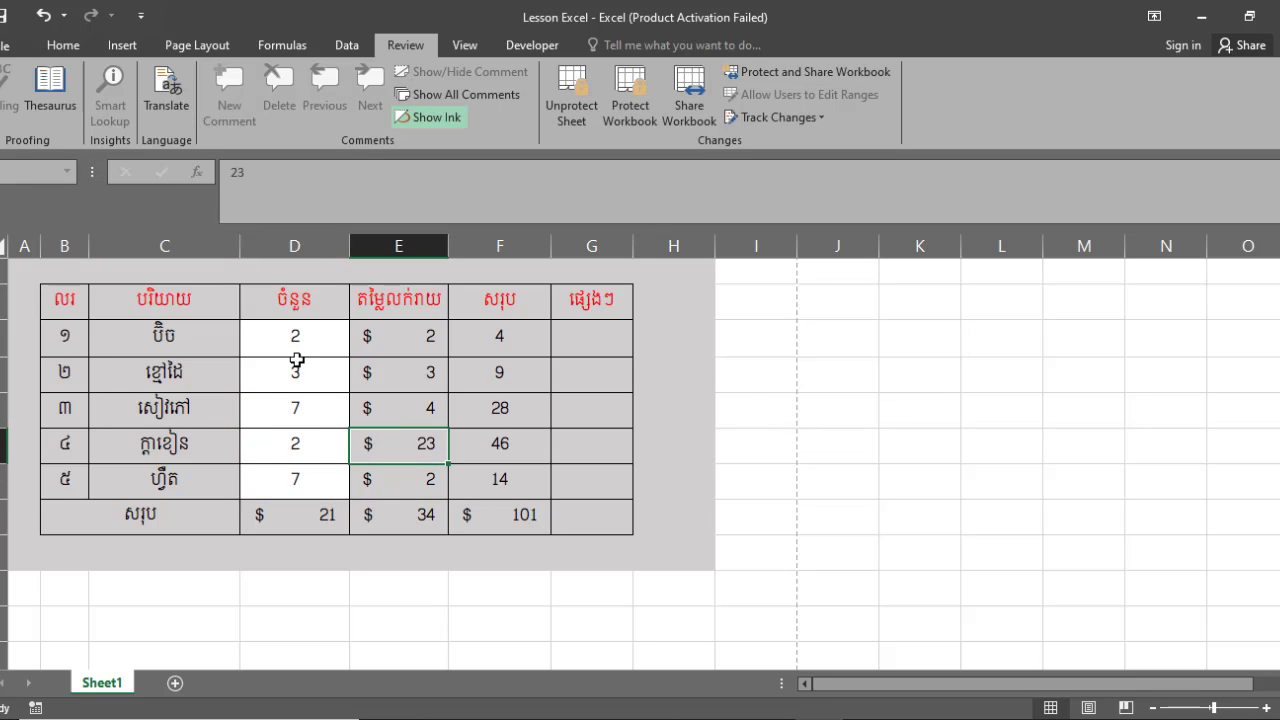
Set the quantities of the first four items to 2, 1, 2 and 4
drag(294, 337, 327, 466)
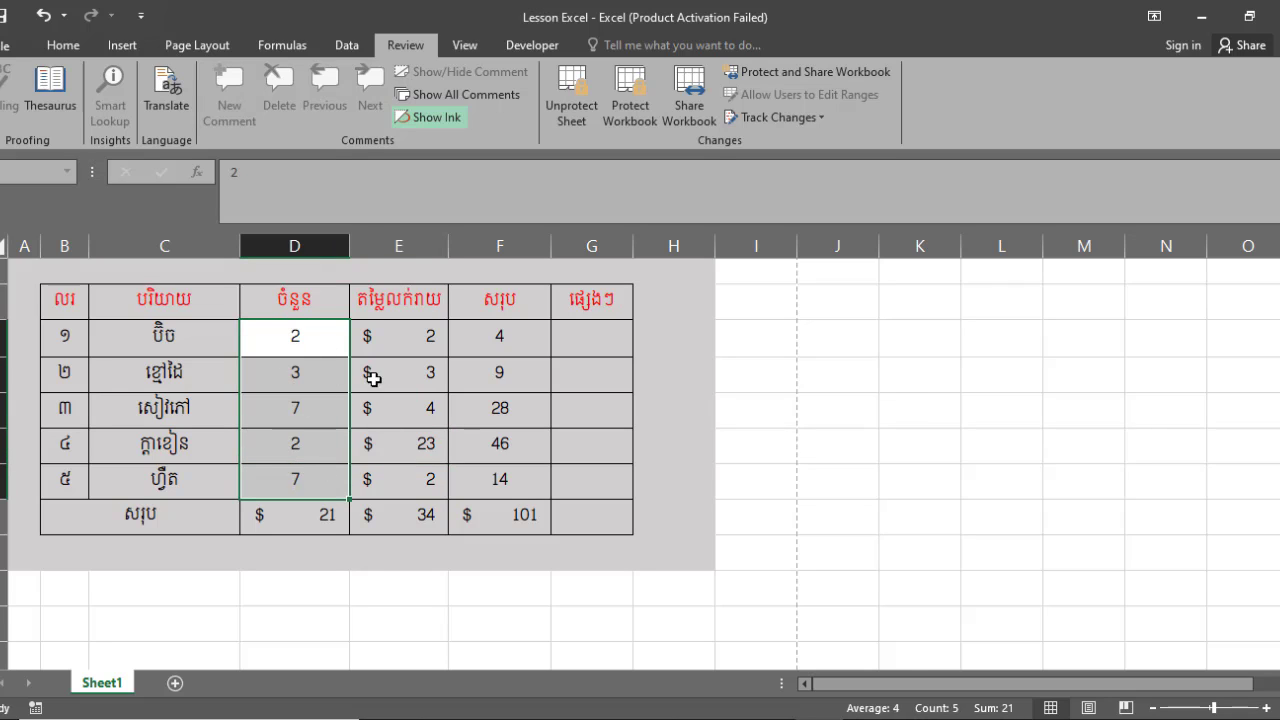
click(405, 328)
click(288, 337)
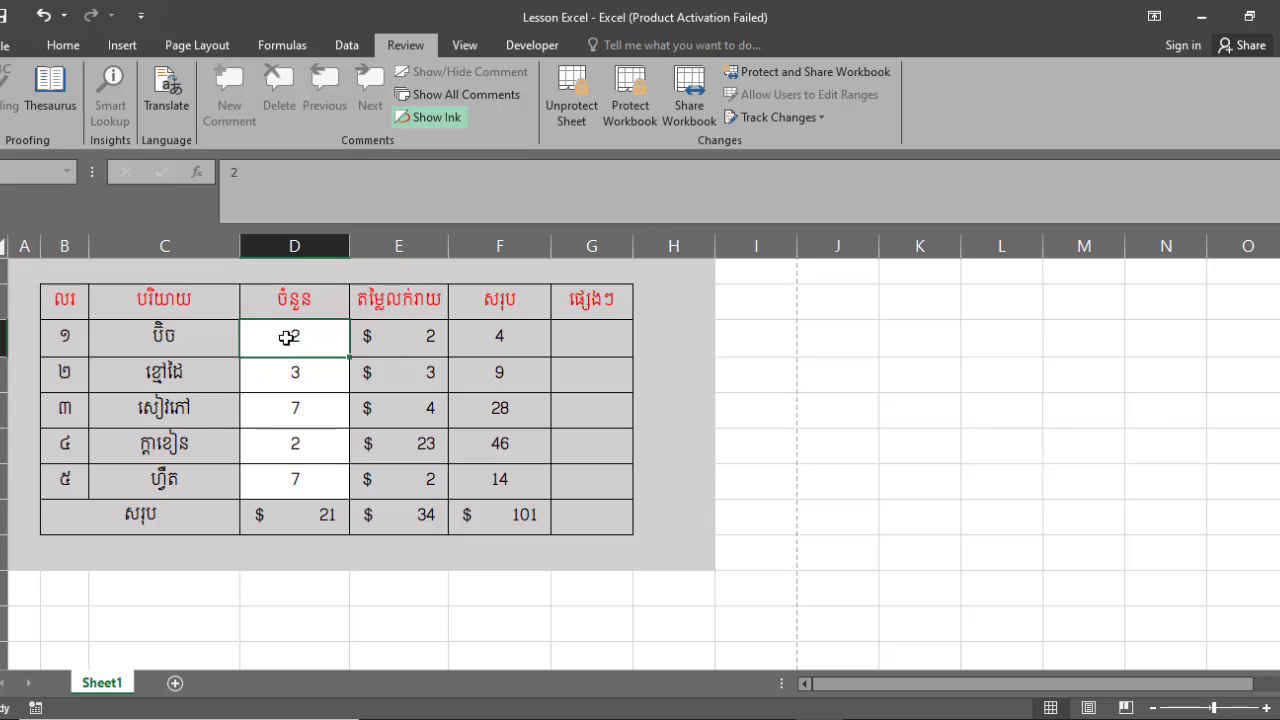
text(2)
click(310, 383)
text(1)
click(320, 416)
text(2)
click(331, 448)
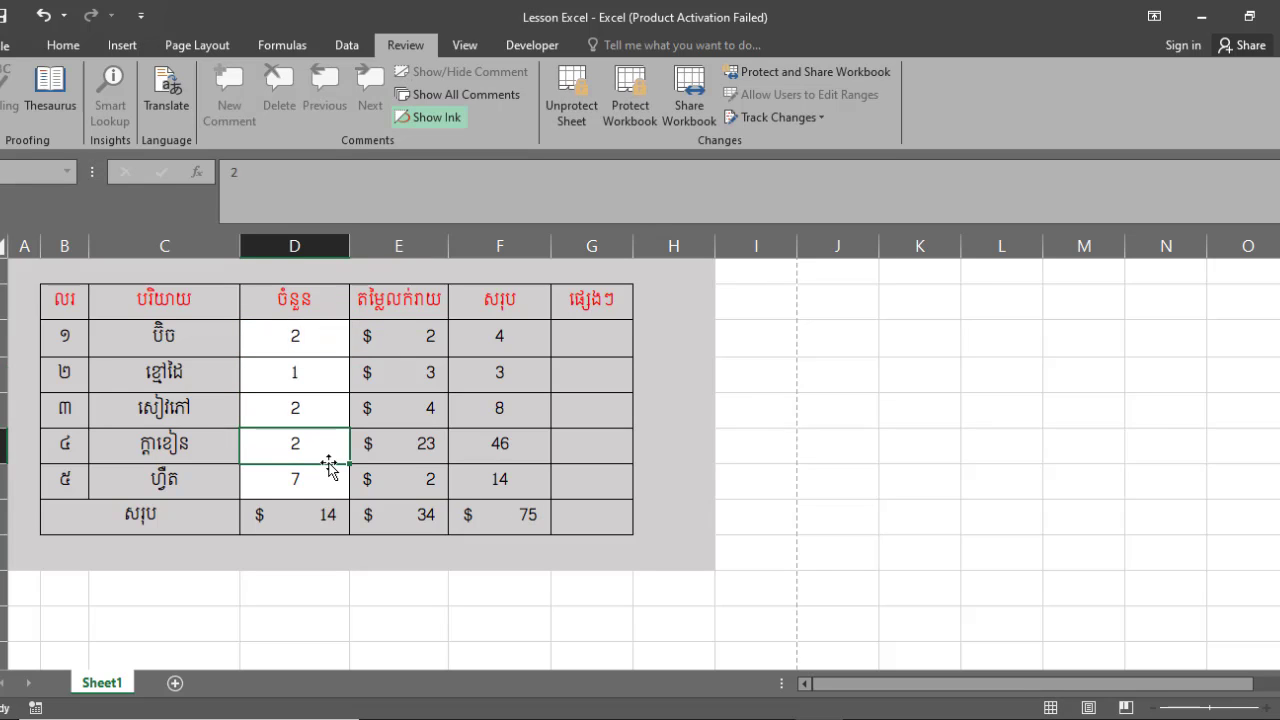
text(4)
Set the second item's quantity to 6, the first item's to 7 and the fifth item's to 1
click(323, 408)
click(317, 368)
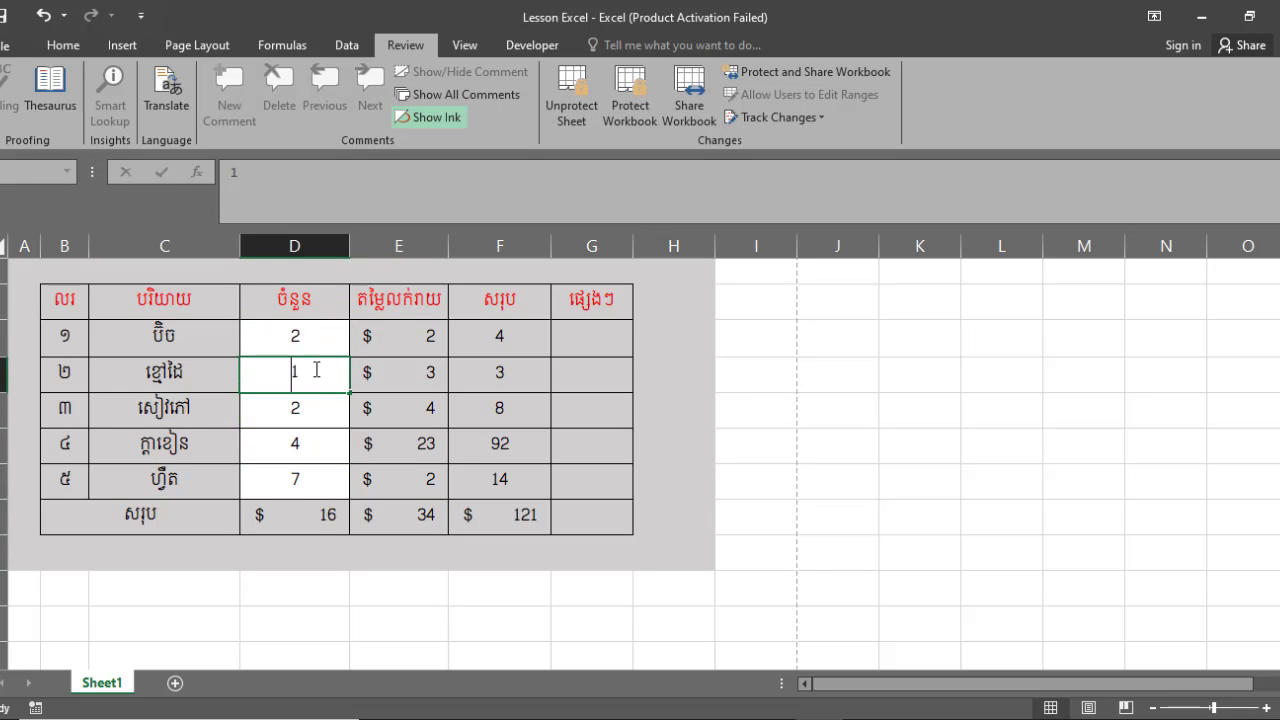
text(6)
click(317, 340)
text(7)
click(325, 410)
click(329, 480)
text(1)
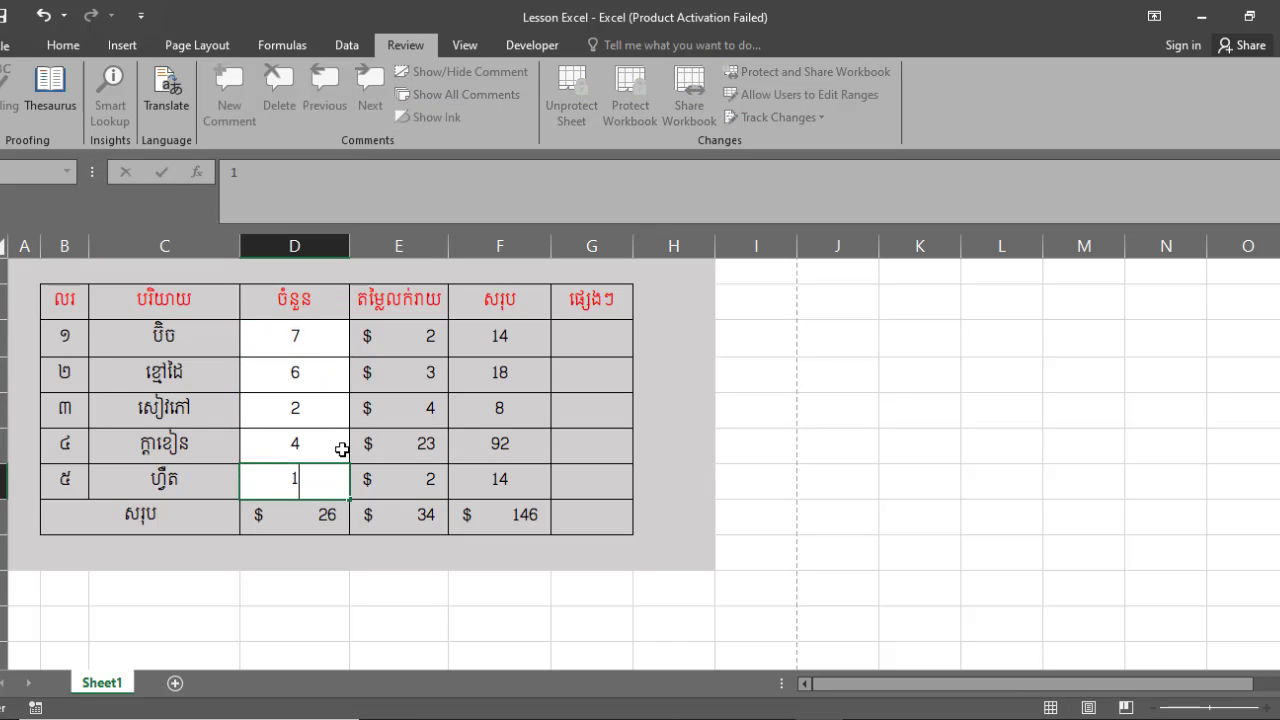
click(340, 446)
click(409, 379)
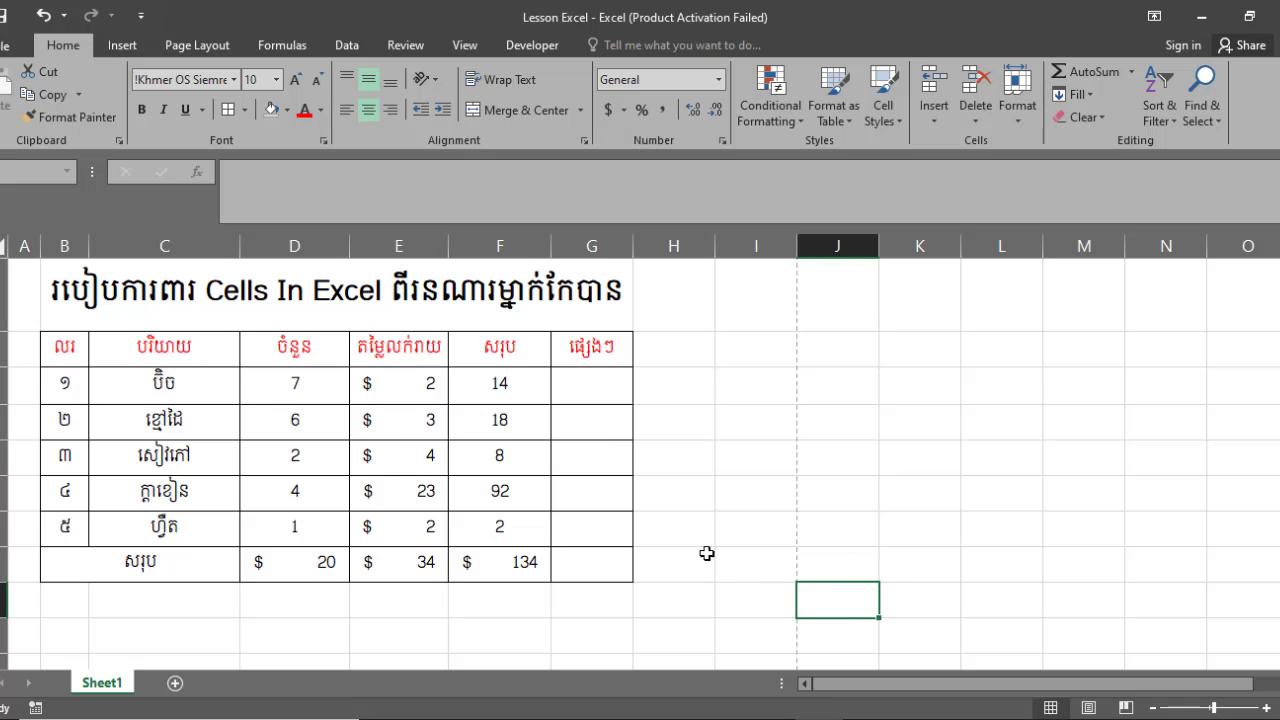
Fill the title and table area across columns A to H, including the two blank rows below, with the lightest blue-gray theme color
click(682, 528)
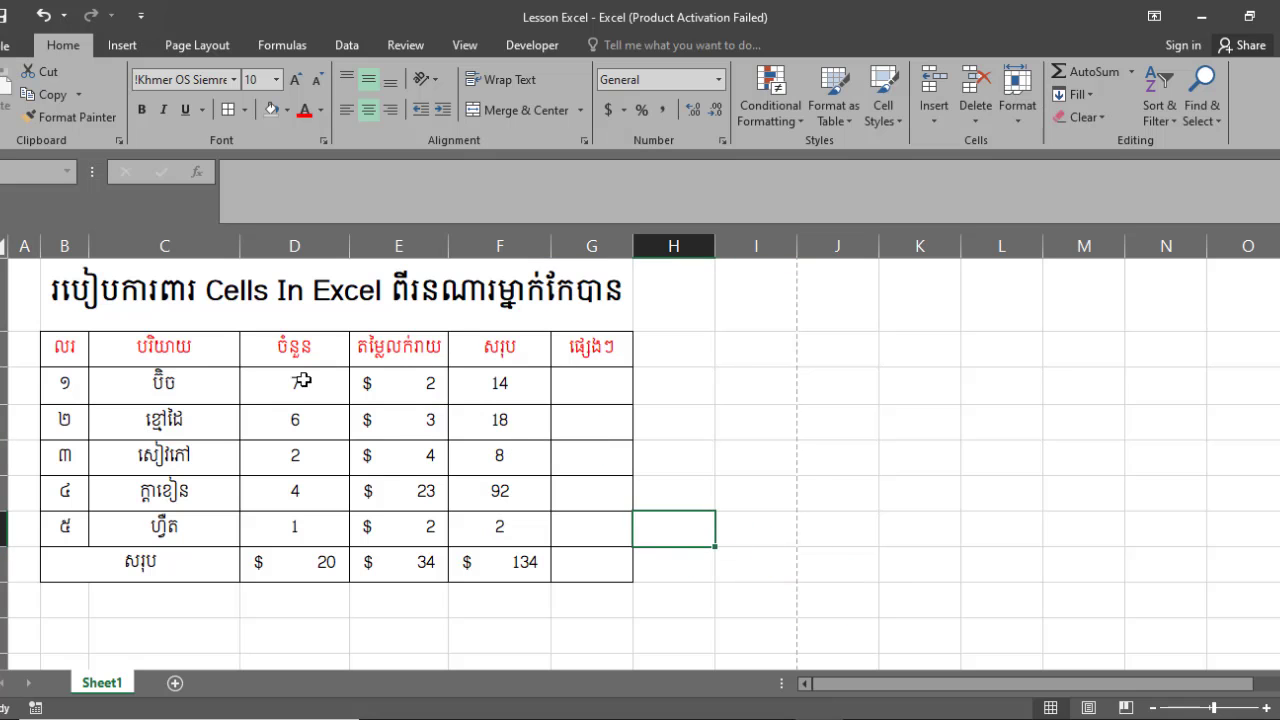
drag(28, 288, 634, 604)
click(630, 576)
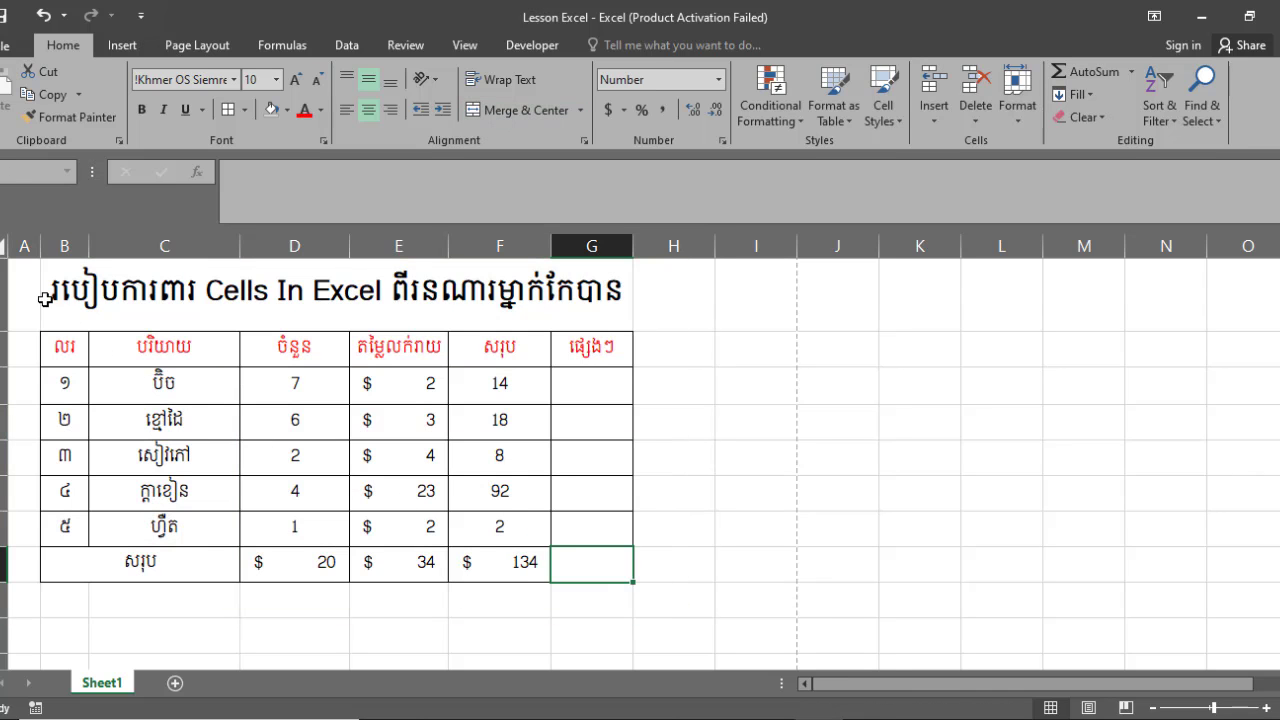
drag(25, 283, 689, 621)
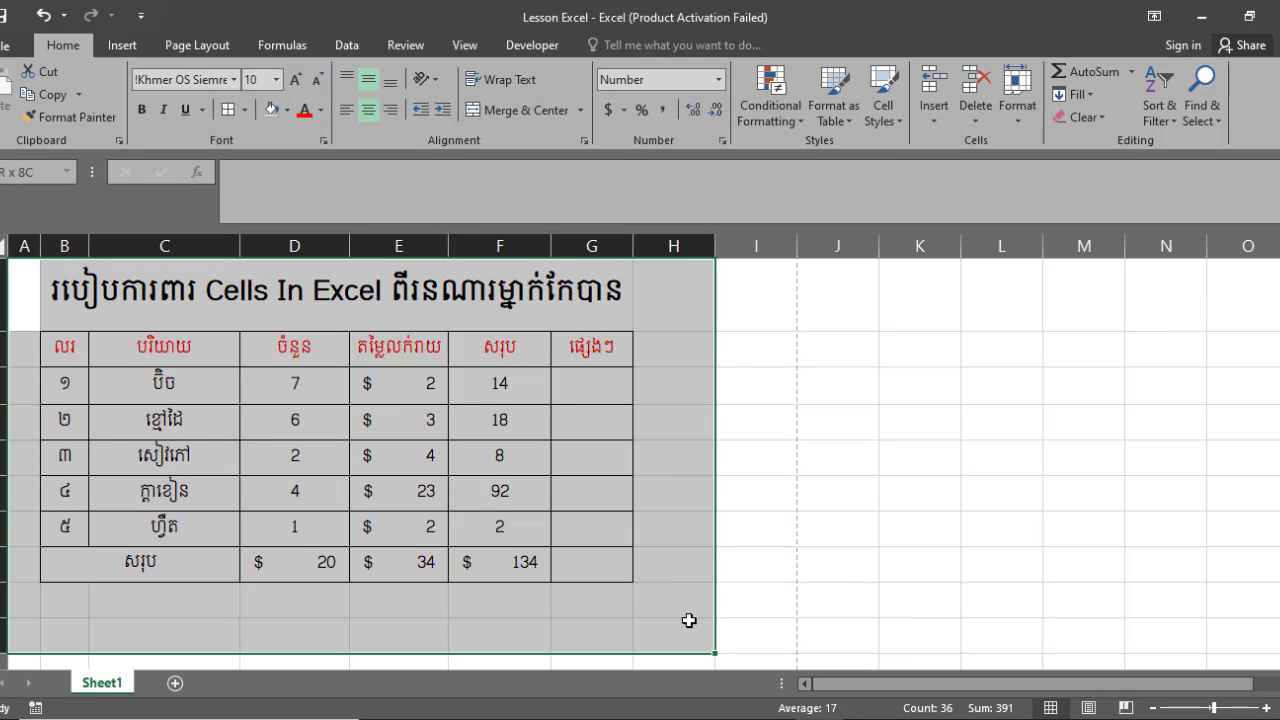
click(287, 110)
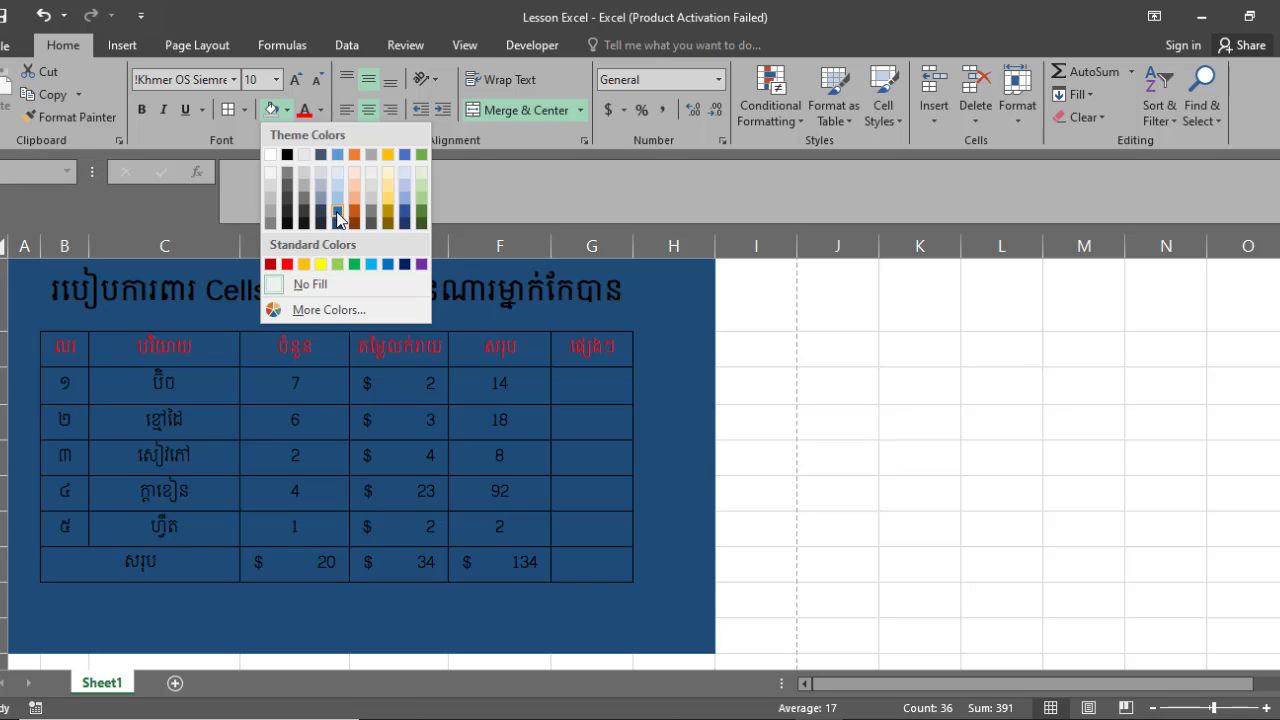
click(321, 174)
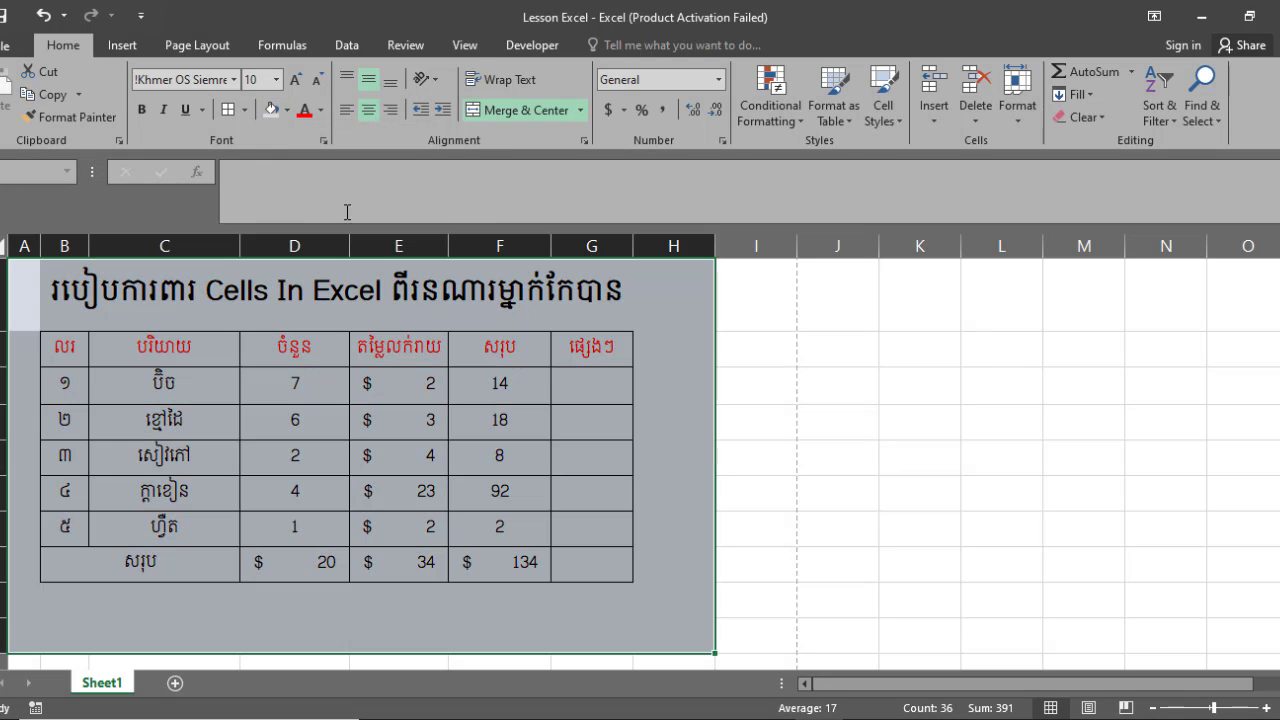
click(650, 401)
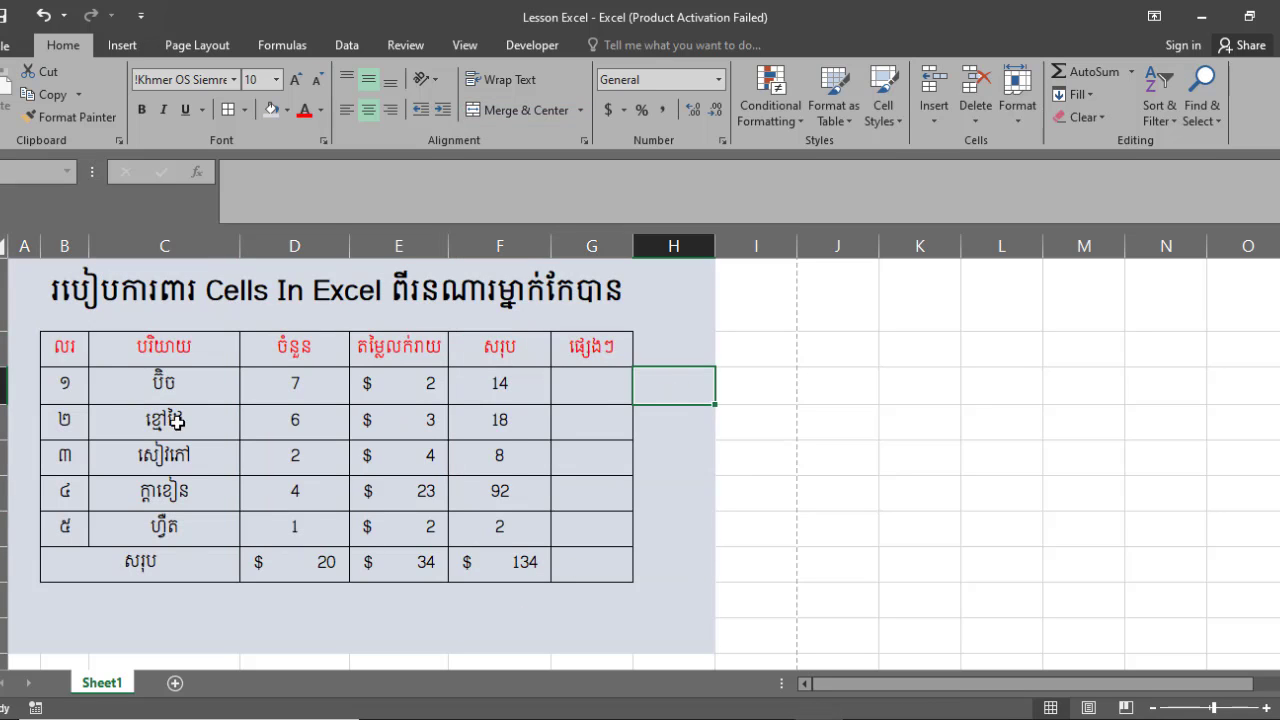
Enable the Locked protection attribute for the whole shaded area across columns A to H
drag(30, 270, 663, 640)
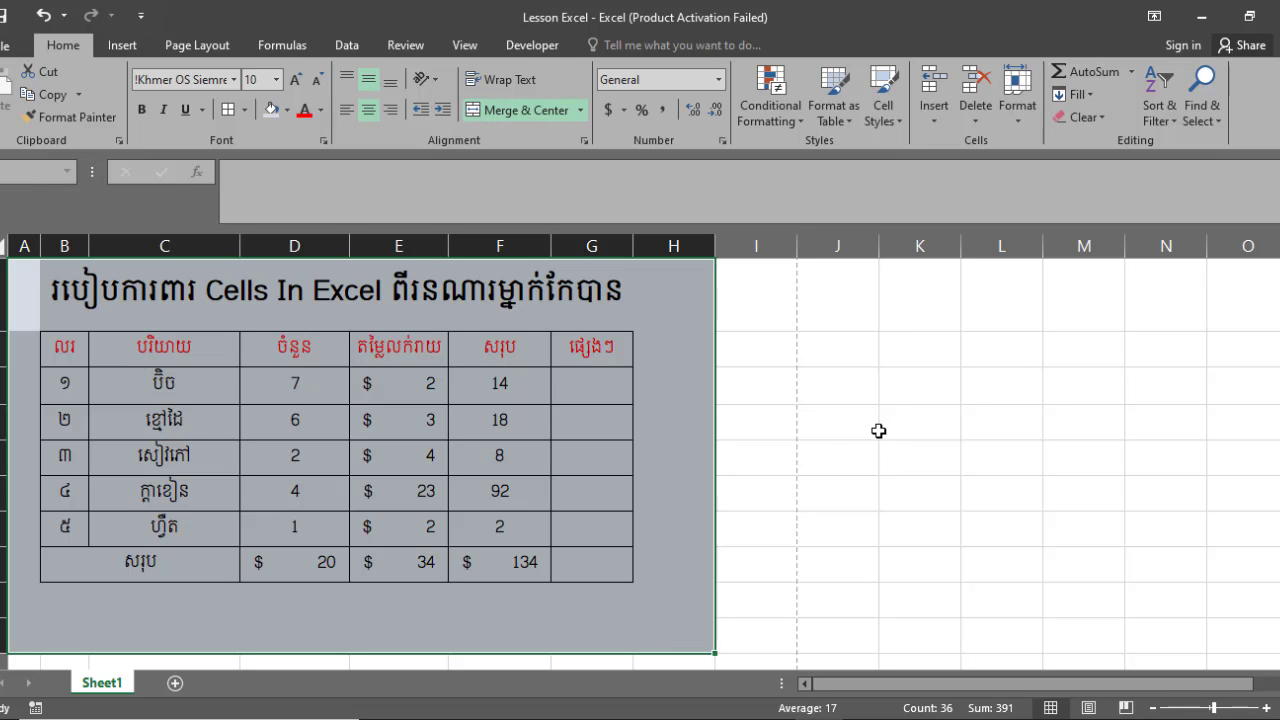
right_click(661, 351)
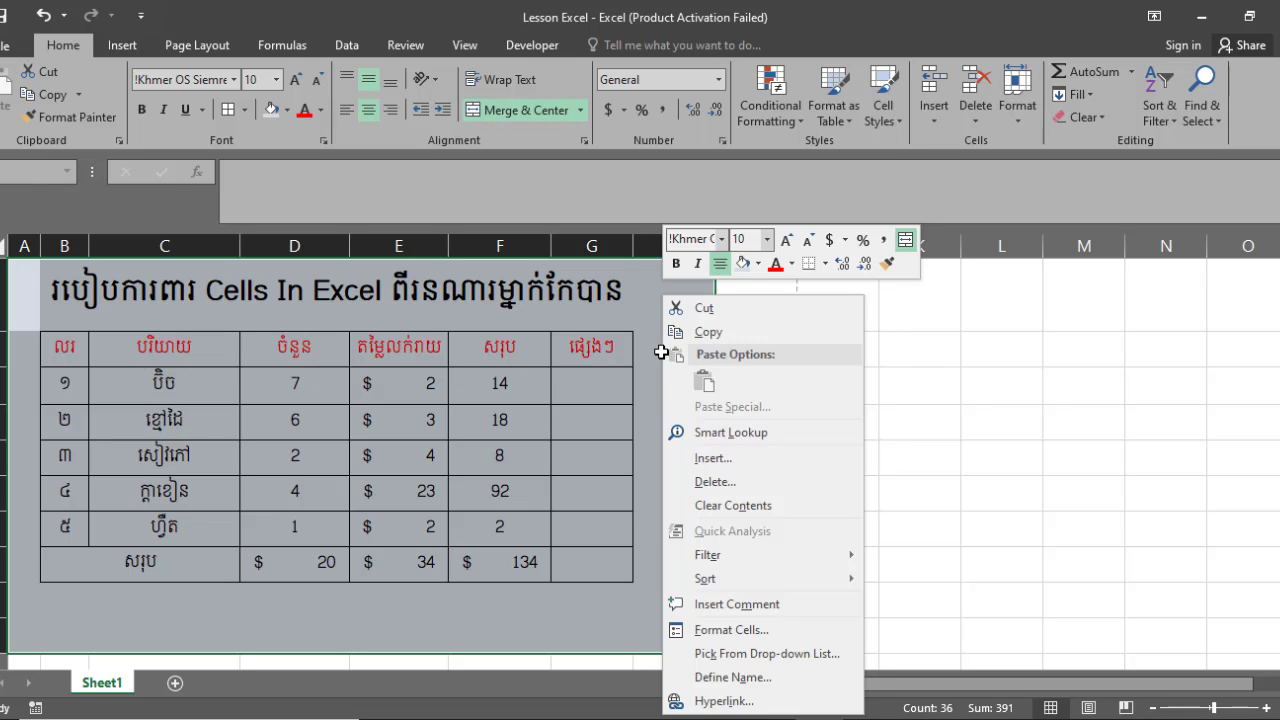
click(706, 630)
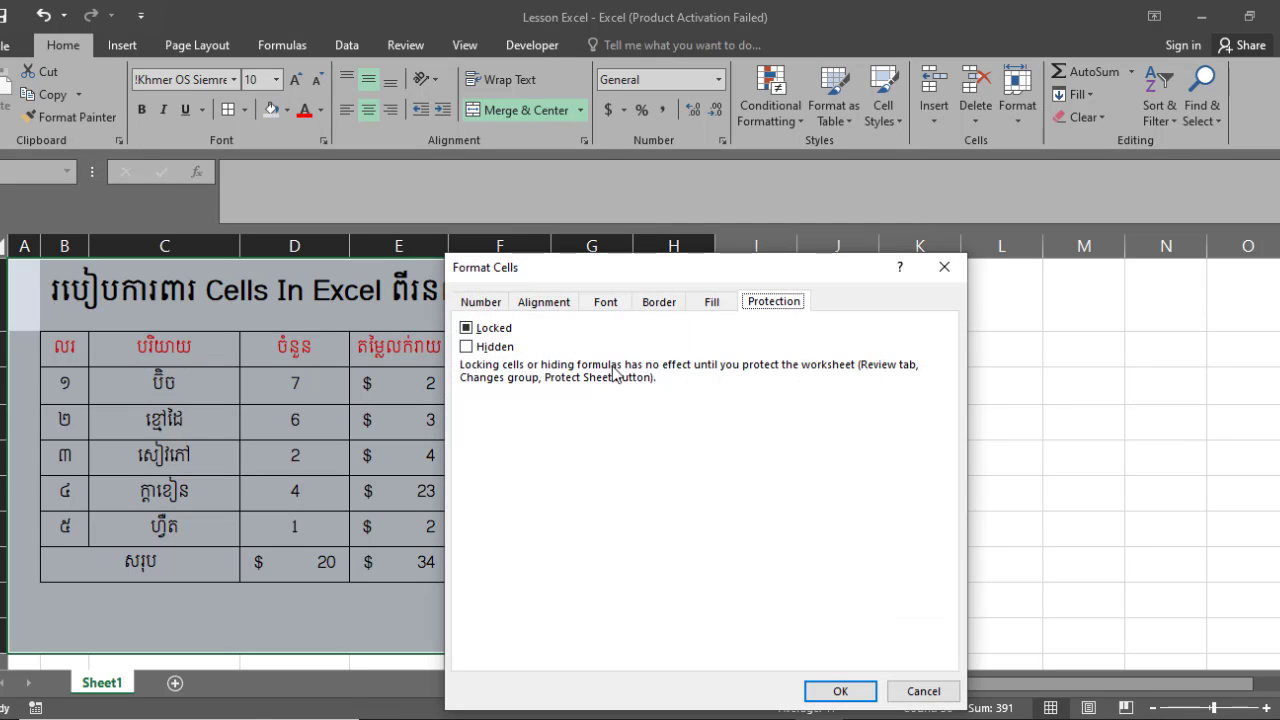
click(467, 329)
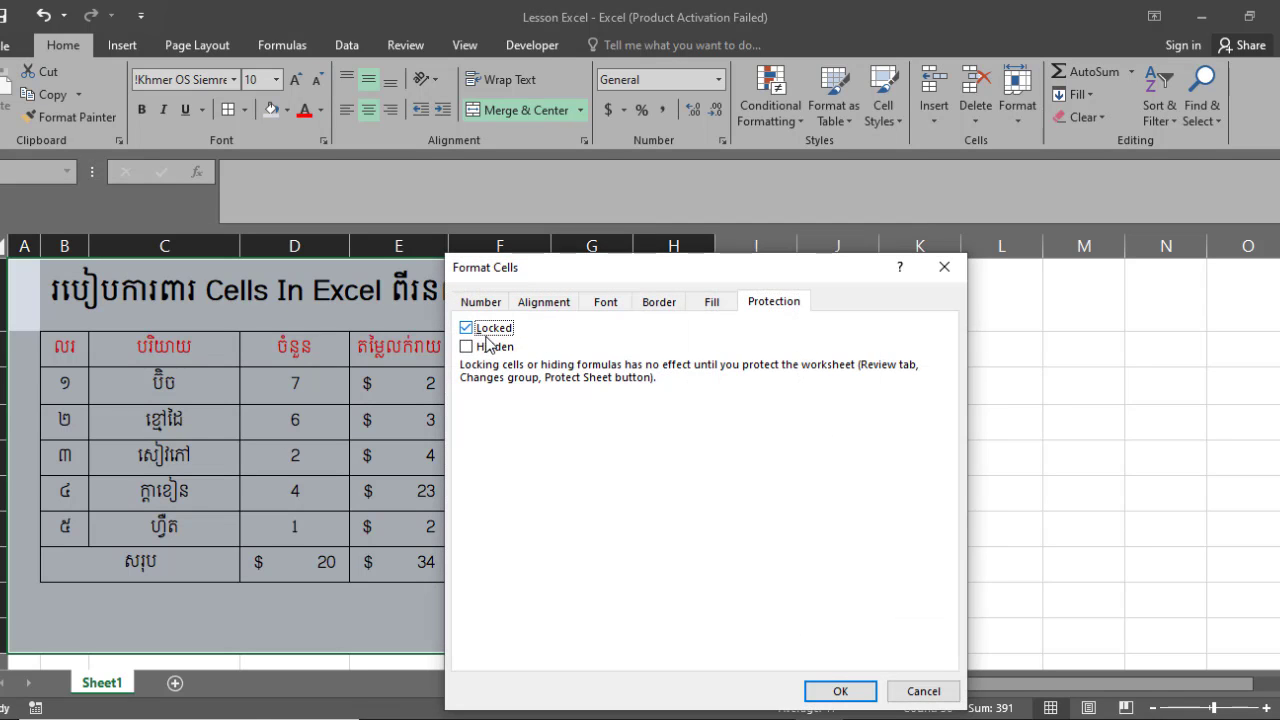
click(481, 303)
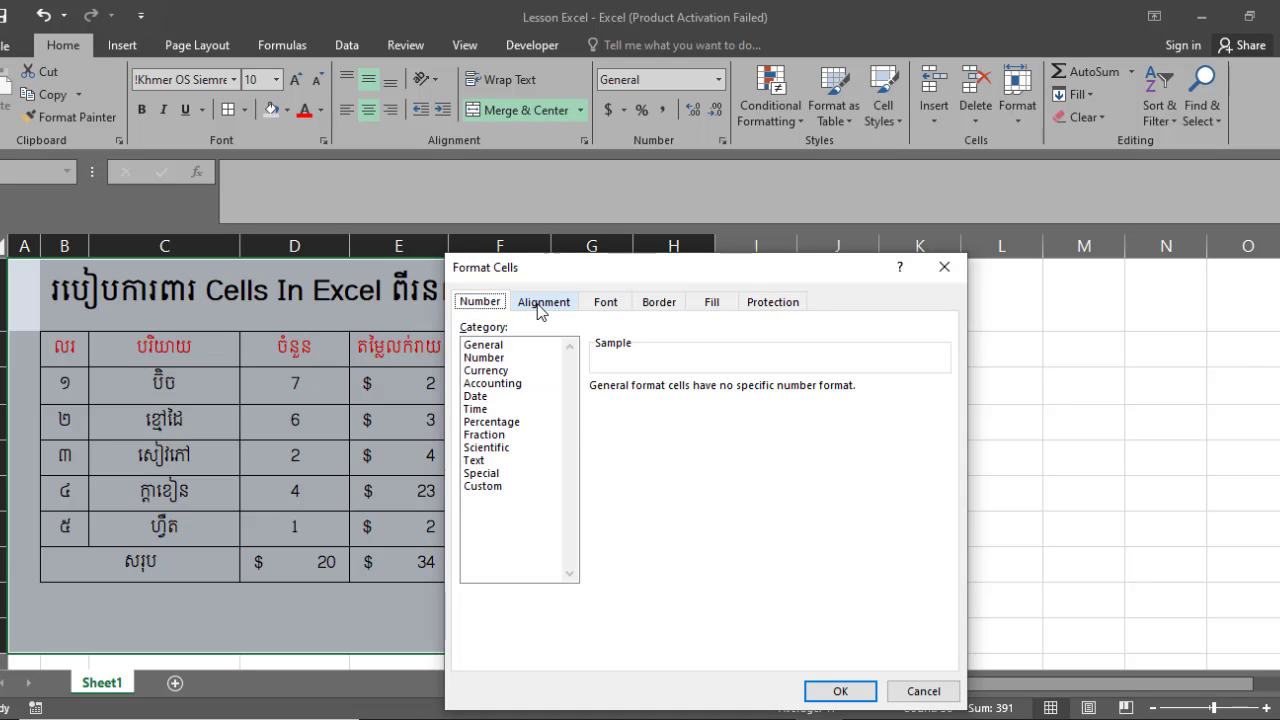
click(540, 305)
click(603, 304)
click(755, 305)
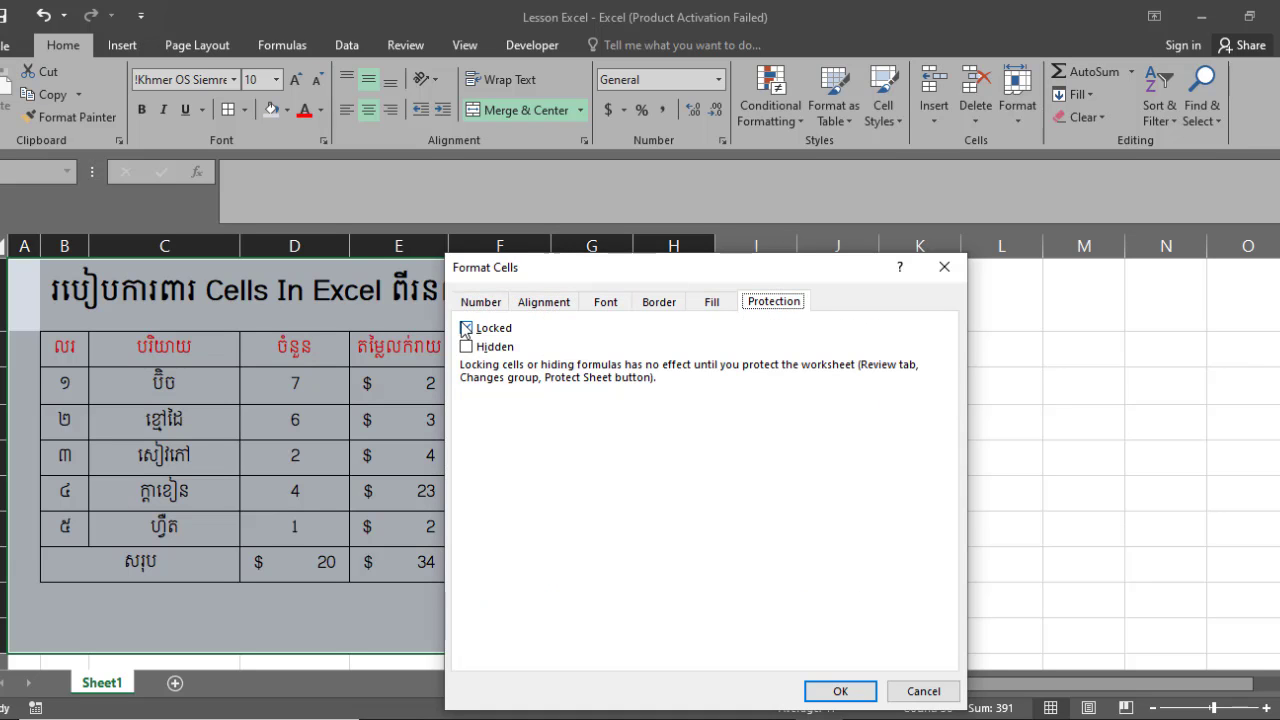
click(834, 691)
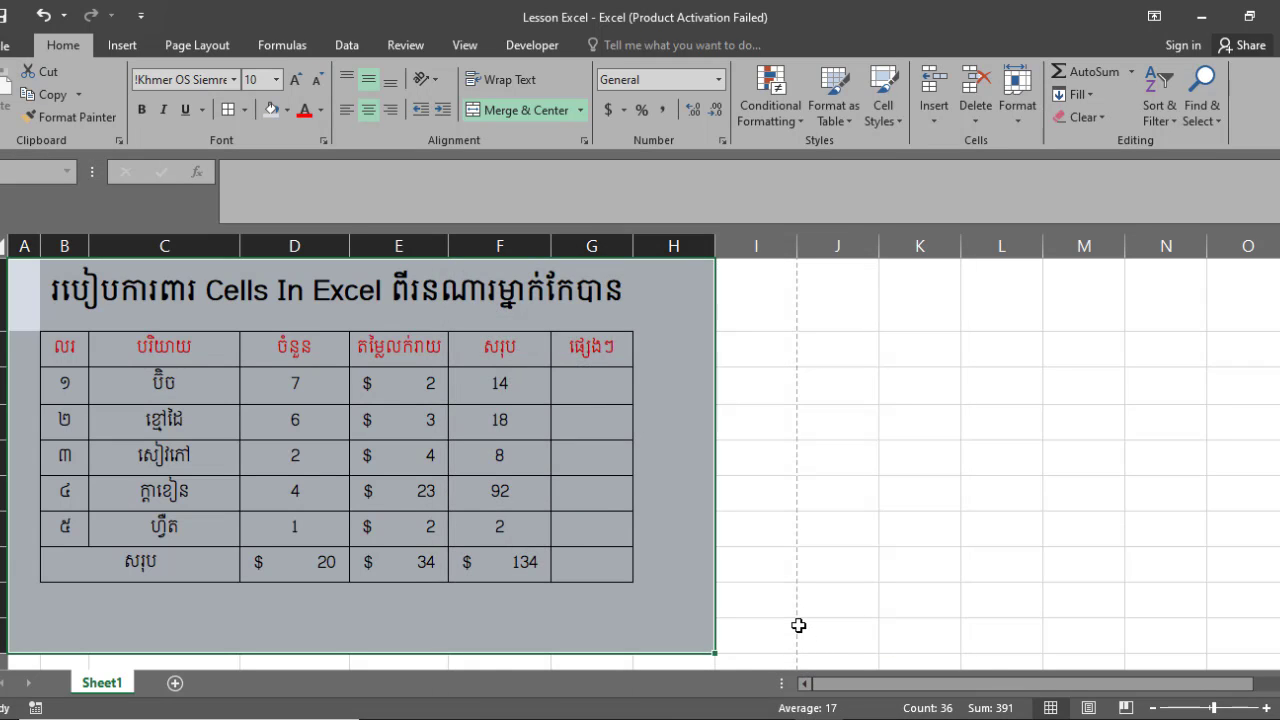
click(796, 625)
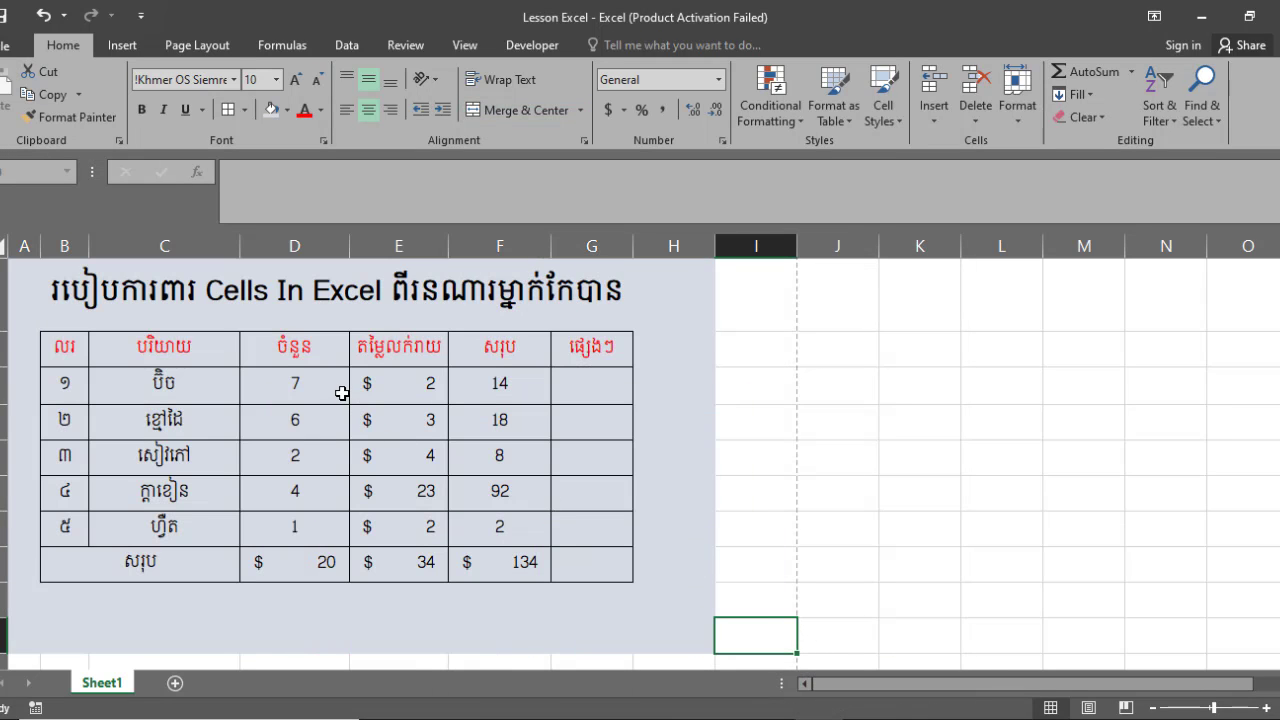
Fill the five item quantity cells in column D with white
drag(339, 386, 343, 533)
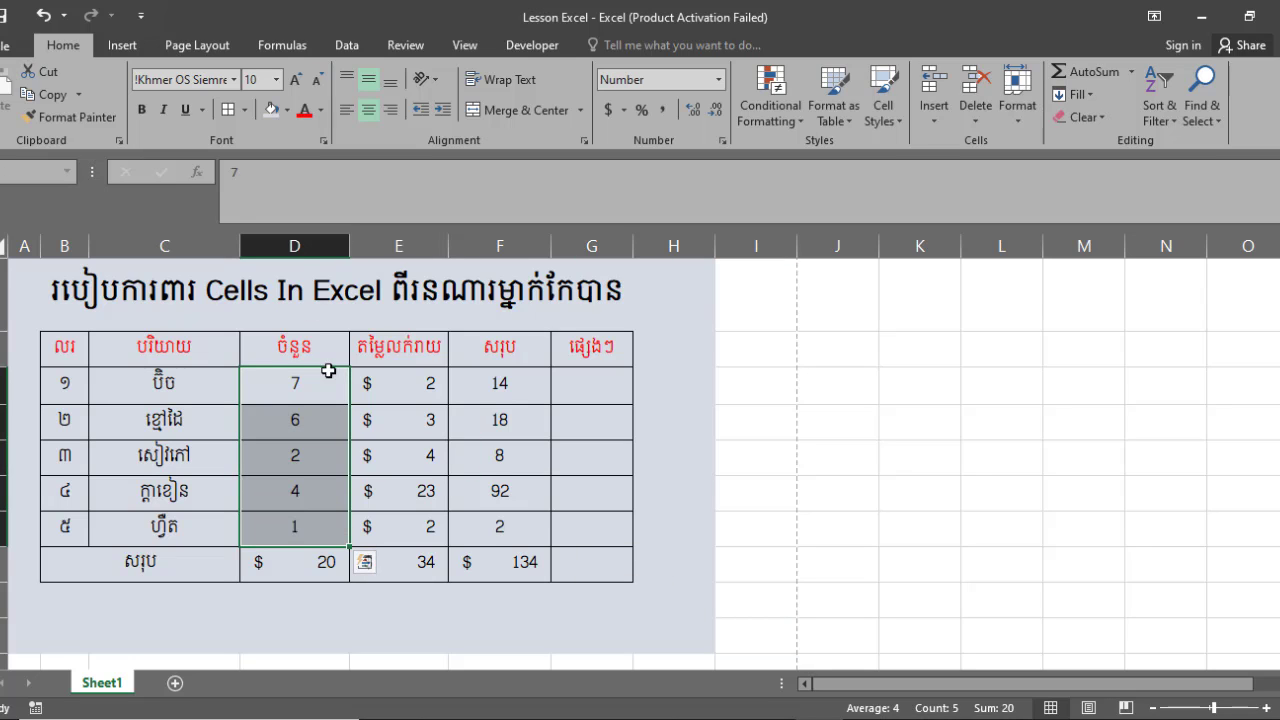
click(287, 110)
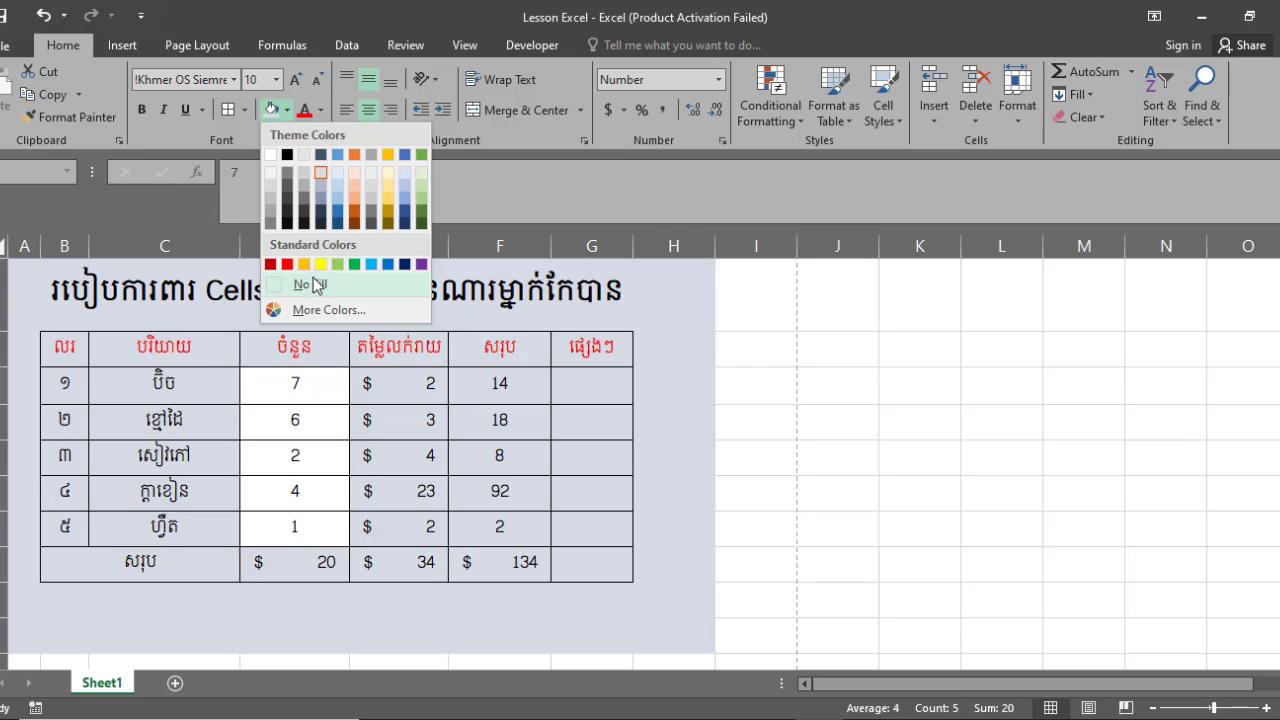
click(271, 158)
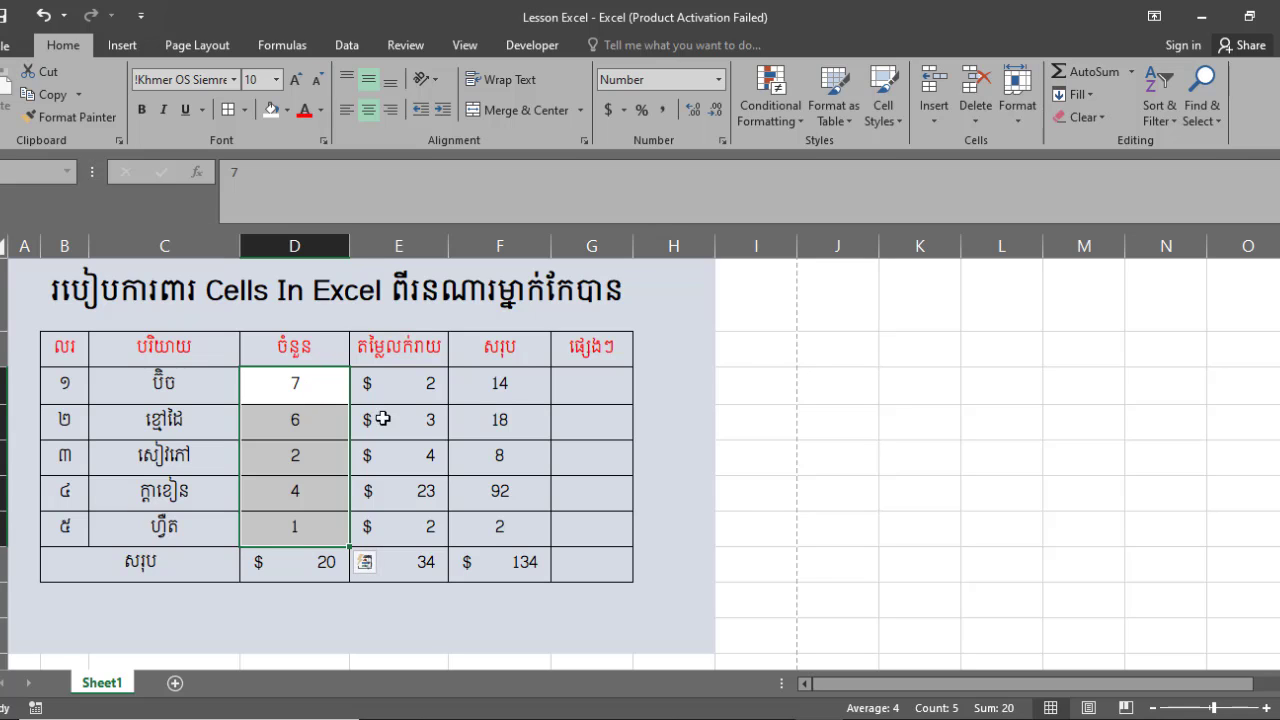
click(790, 422)
Turn off the Locked protection attribute for the five item quantity cells in column D
drag(333, 383, 337, 528)
right_click(317, 512)
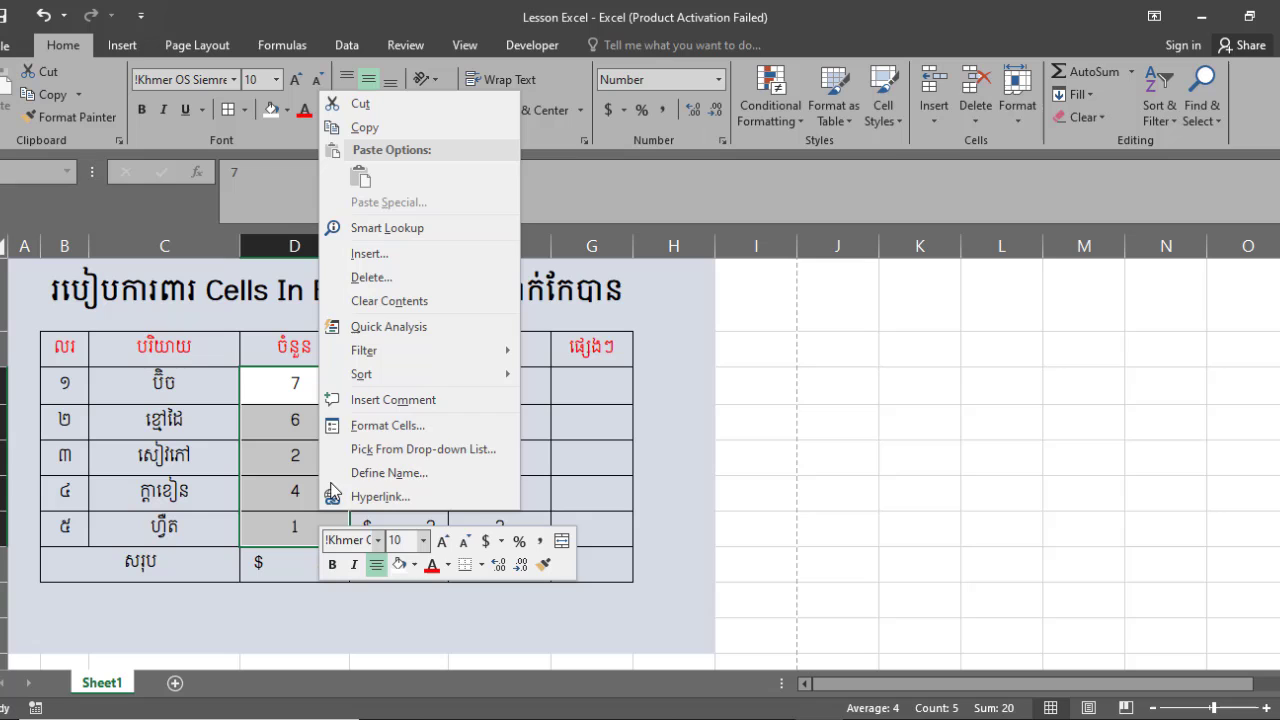
click(412, 433)
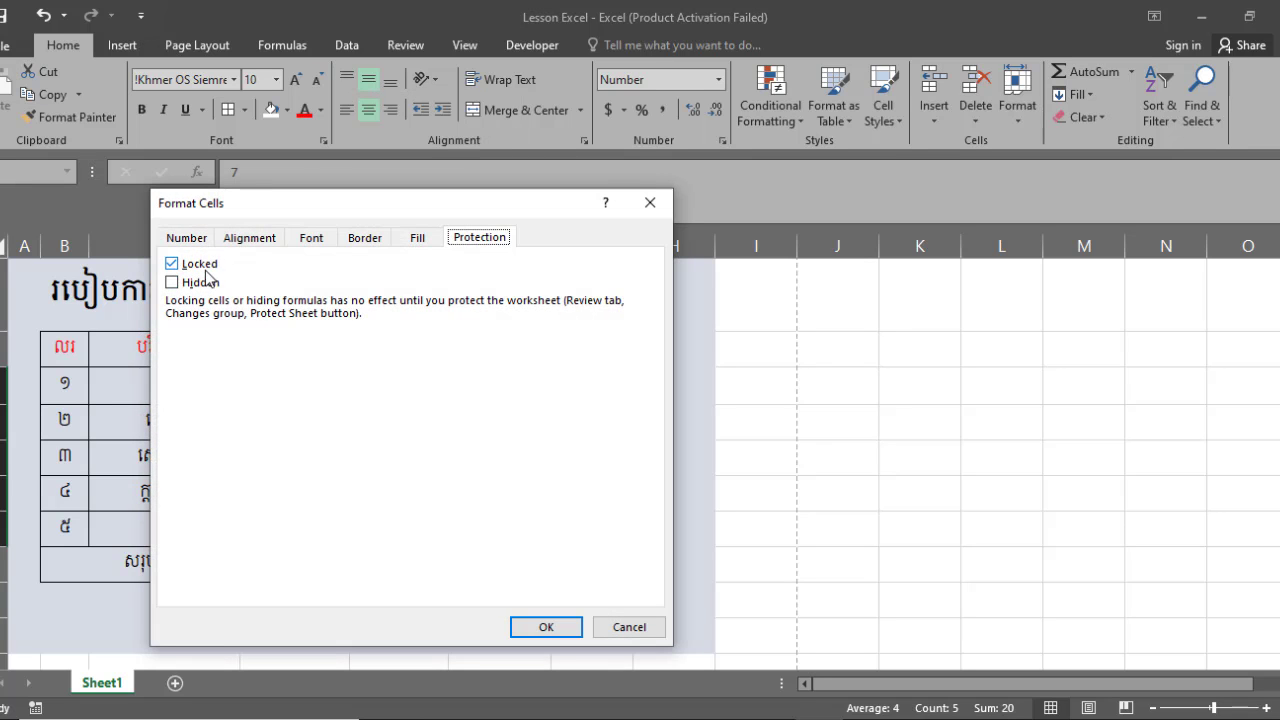
click(200, 266)
click(540, 625)
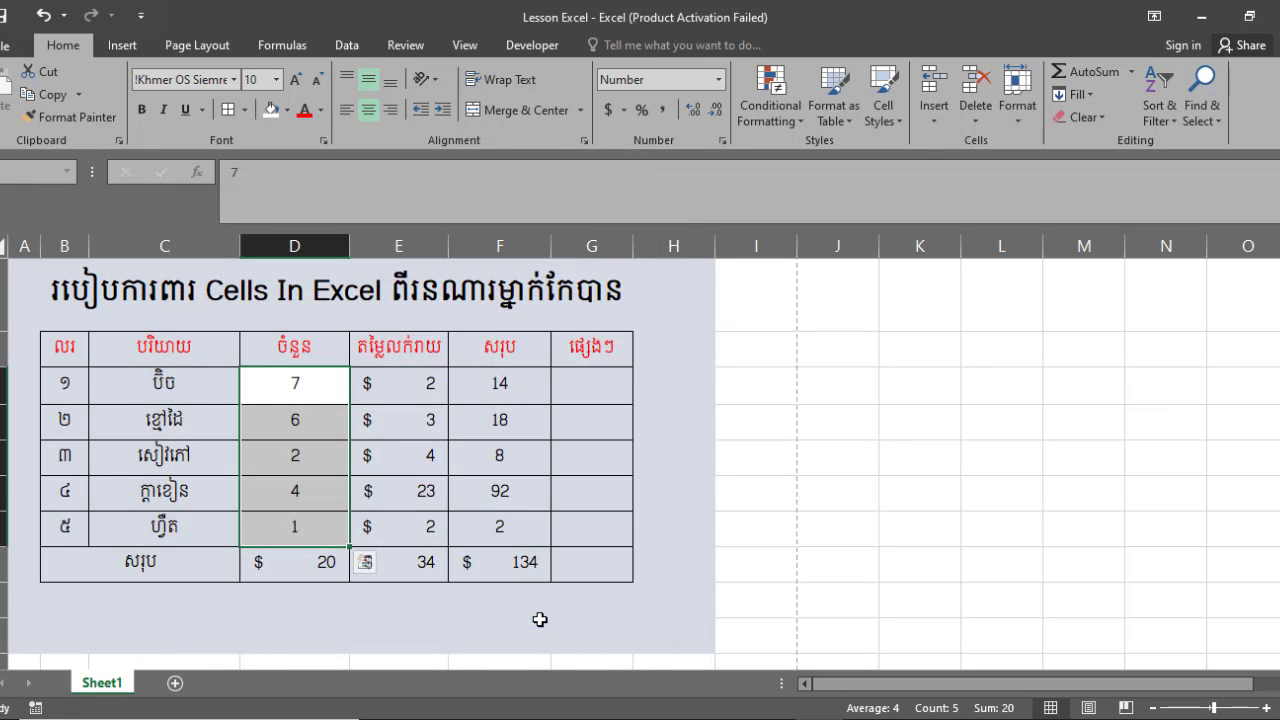
click(690, 577)
Try a test entry in the first item's ផ្សេងៗ cell in column G
click(579, 427)
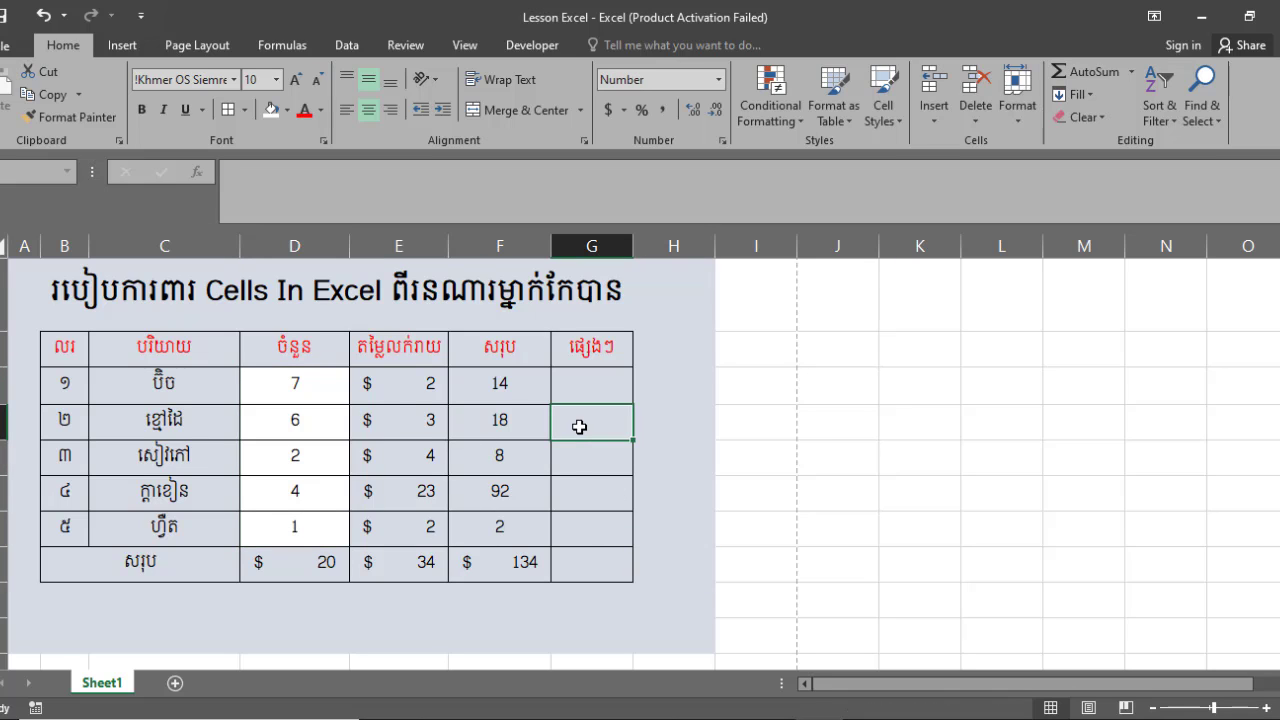
click(309, 418)
click(306, 383)
double_click(583, 385)
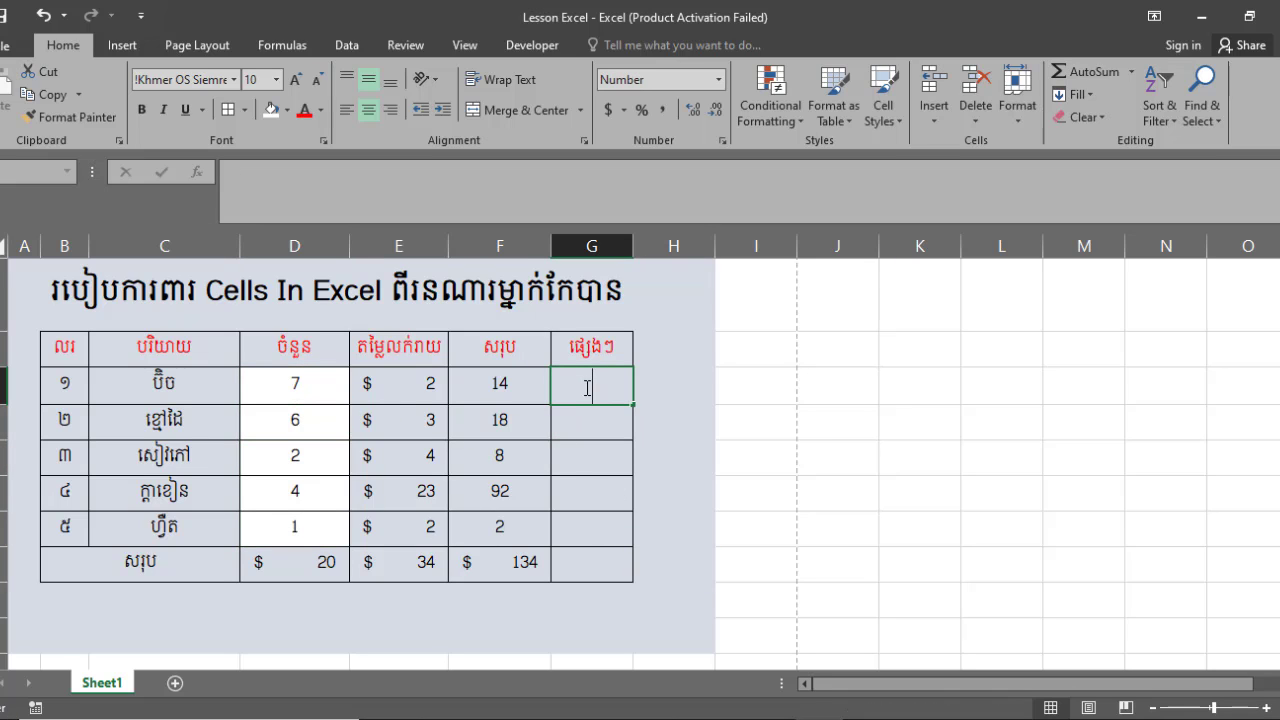
text(ឆ)
click(611, 494)
click(604, 393)
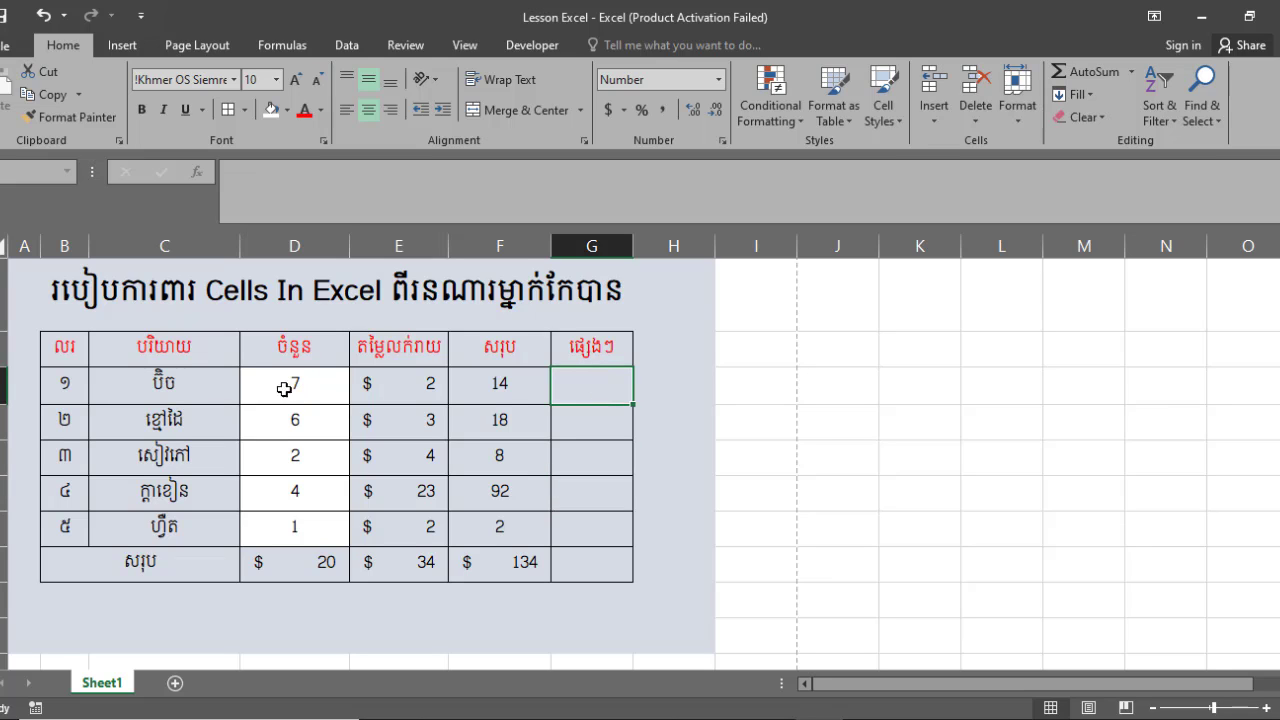
Protect the sheet without a password, allowing users to select only unlocked cells
click(321, 392)
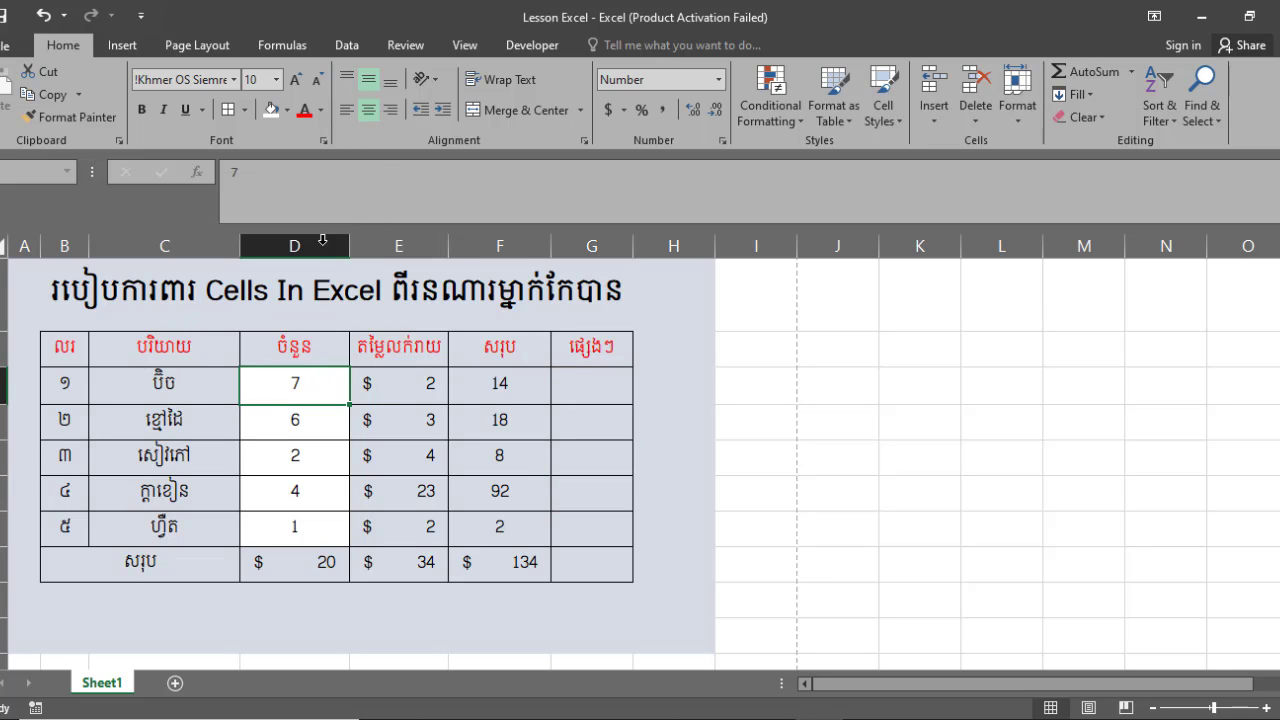
click(394, 52)
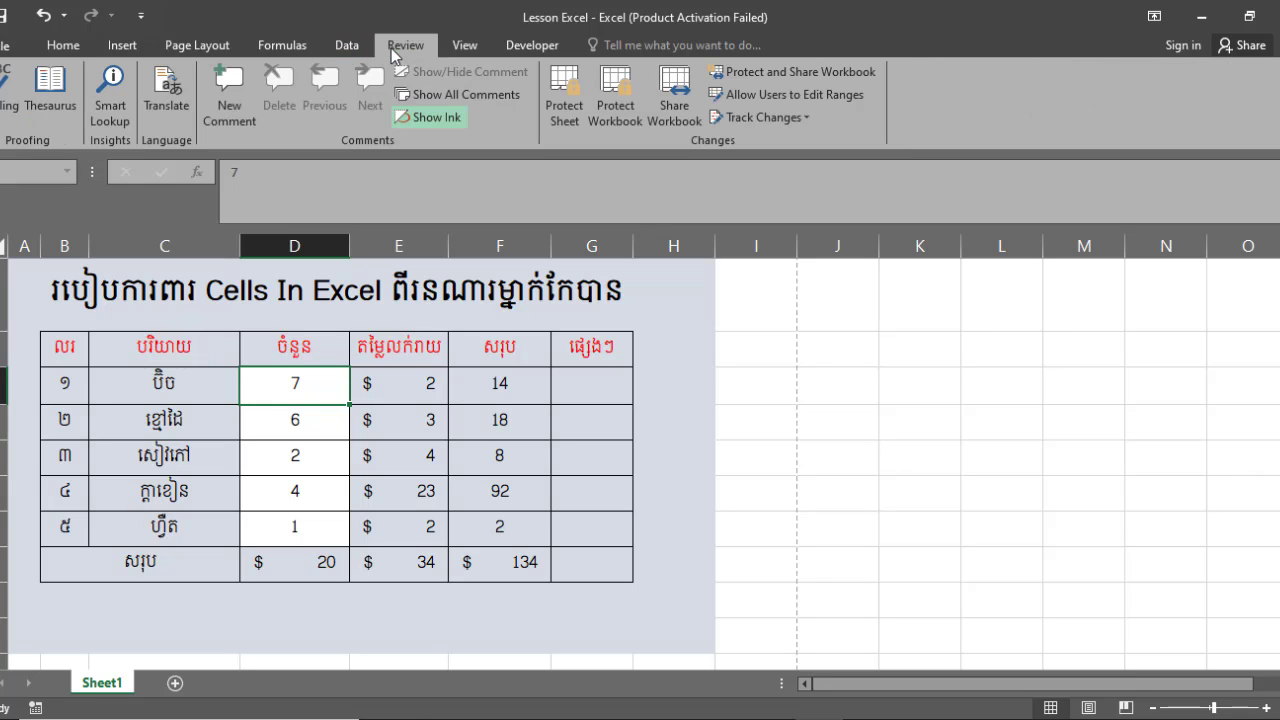
click(566, 95)
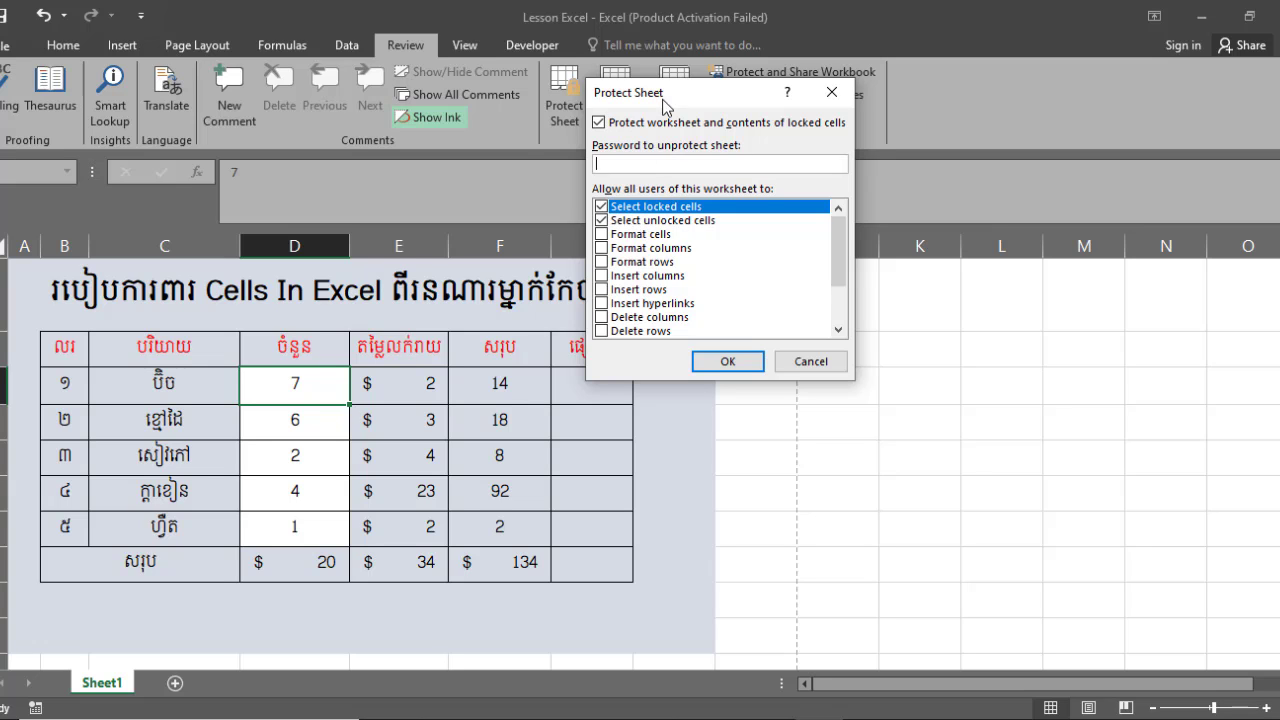
drag(688, 90, 623, 97)
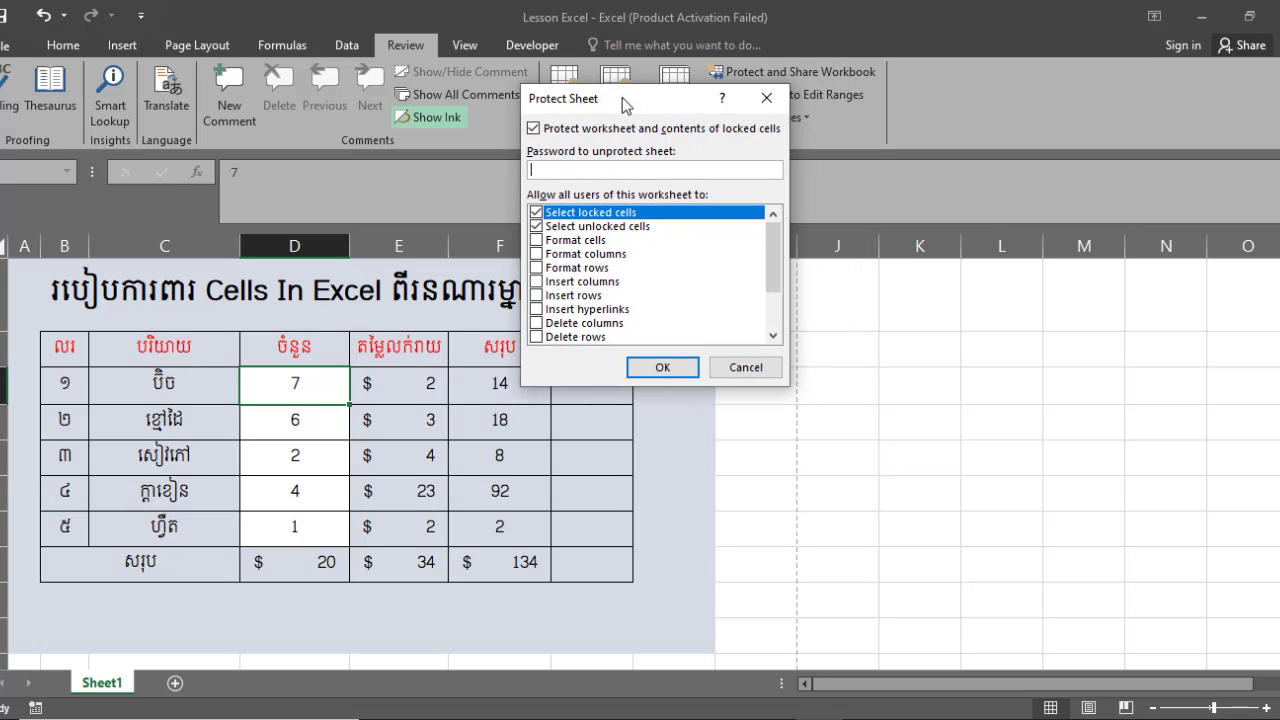
click(536, 214)
click(660, 366)
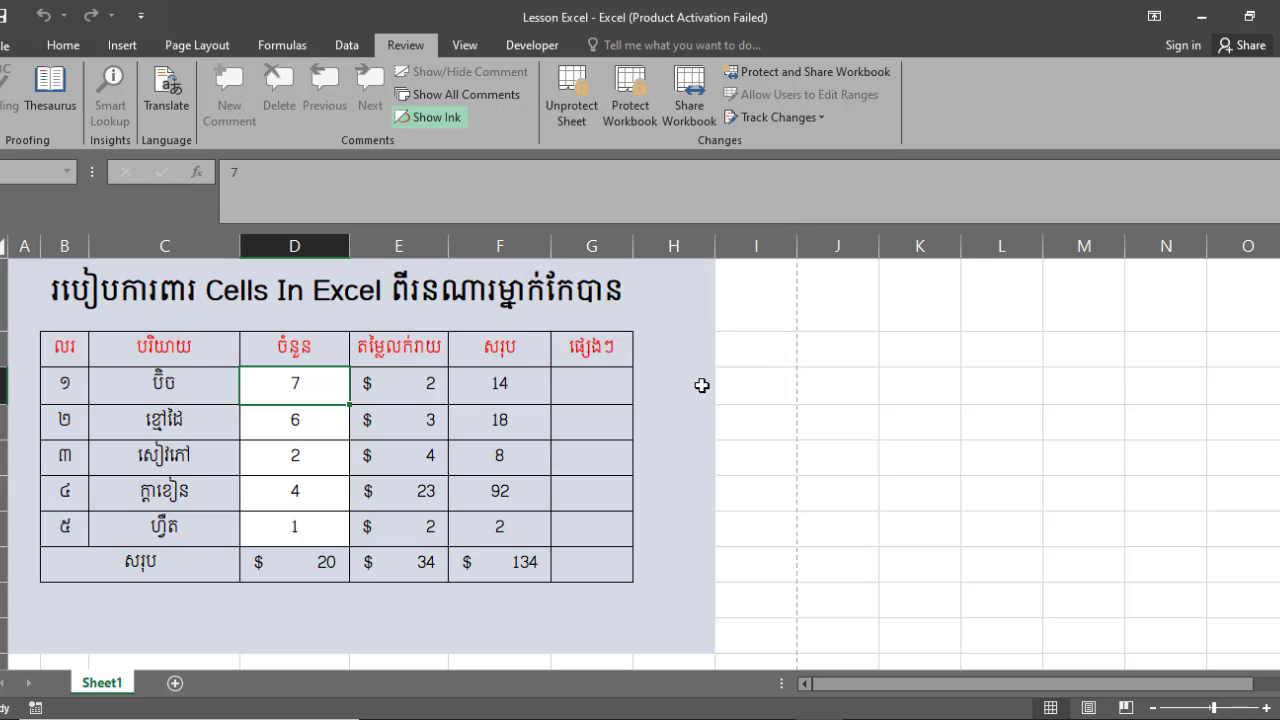
Check which cells can be selected by trying the column D quantities and the neighbouring price cells
key(F2)
click(314, 455)
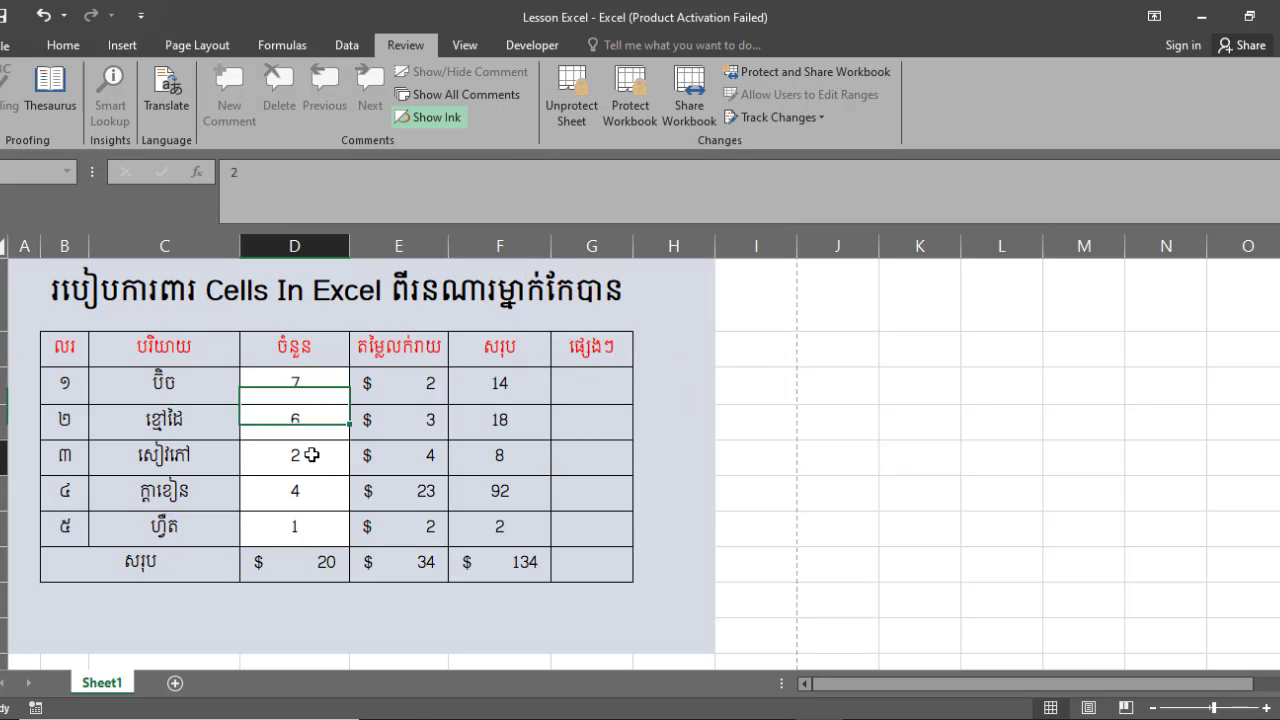
click(316, 491)
double_click(323, 525)
click(420, 536)
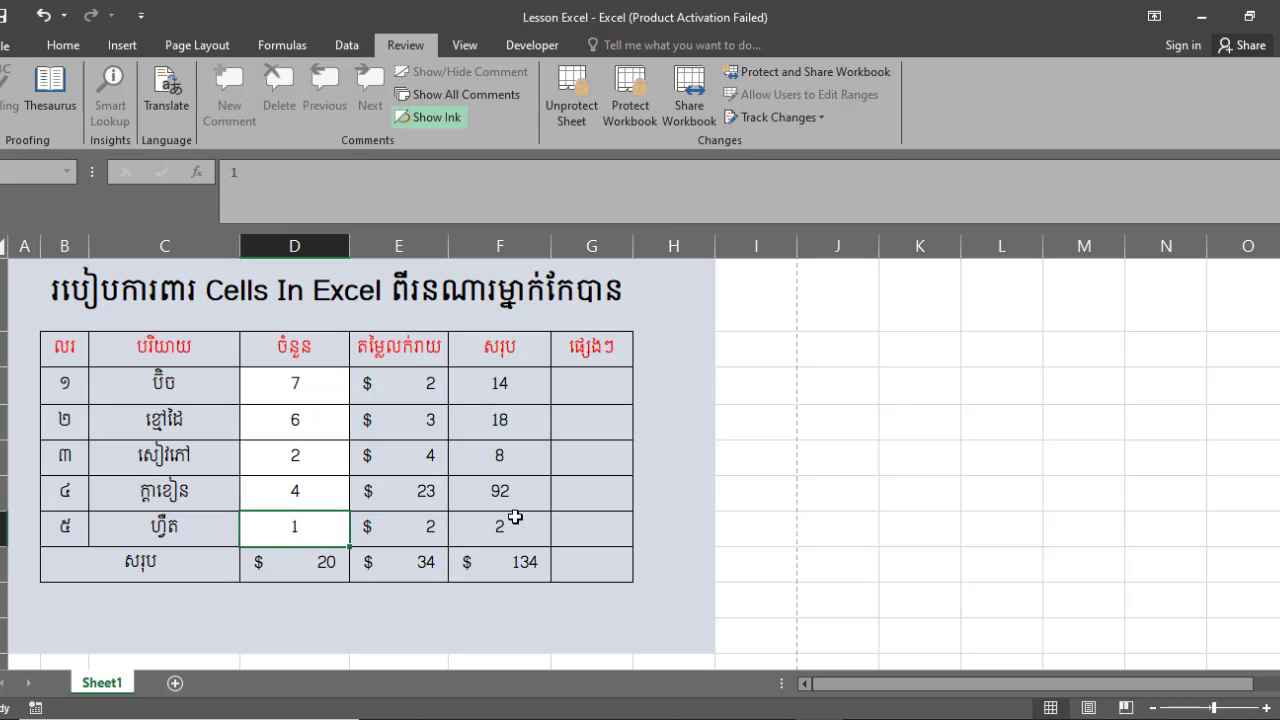
key(F2)
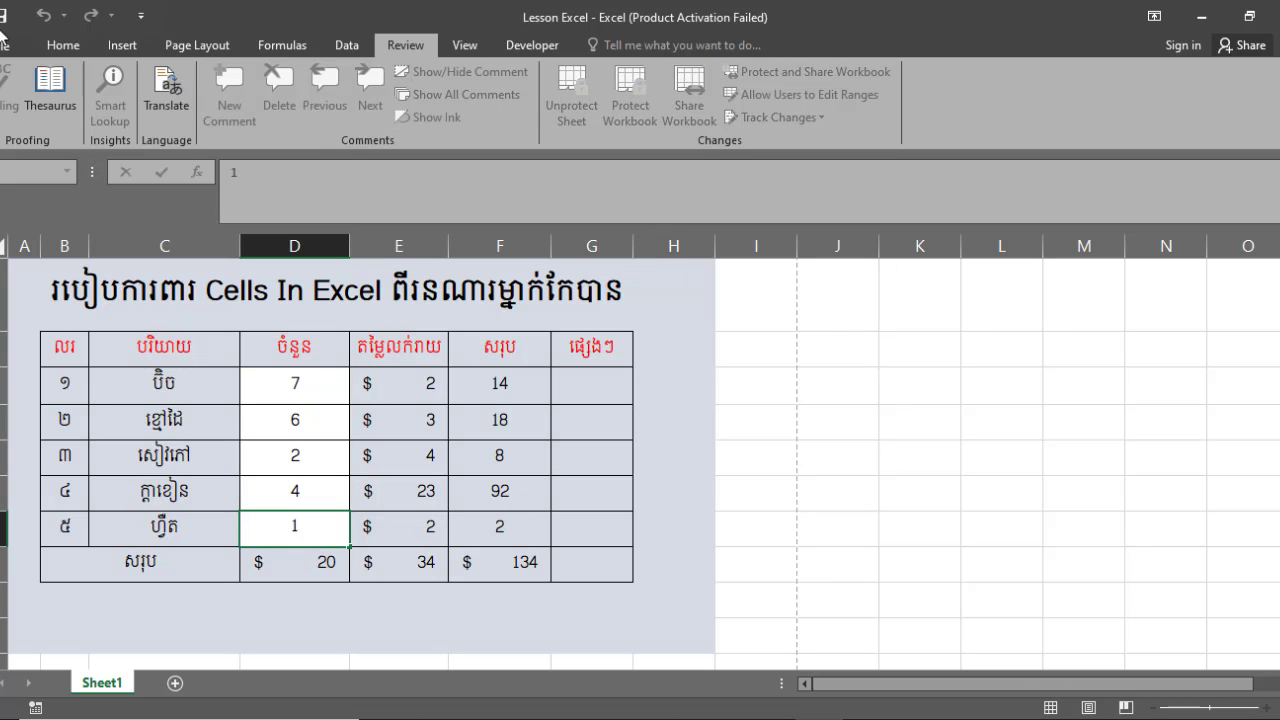
click(63, 45)
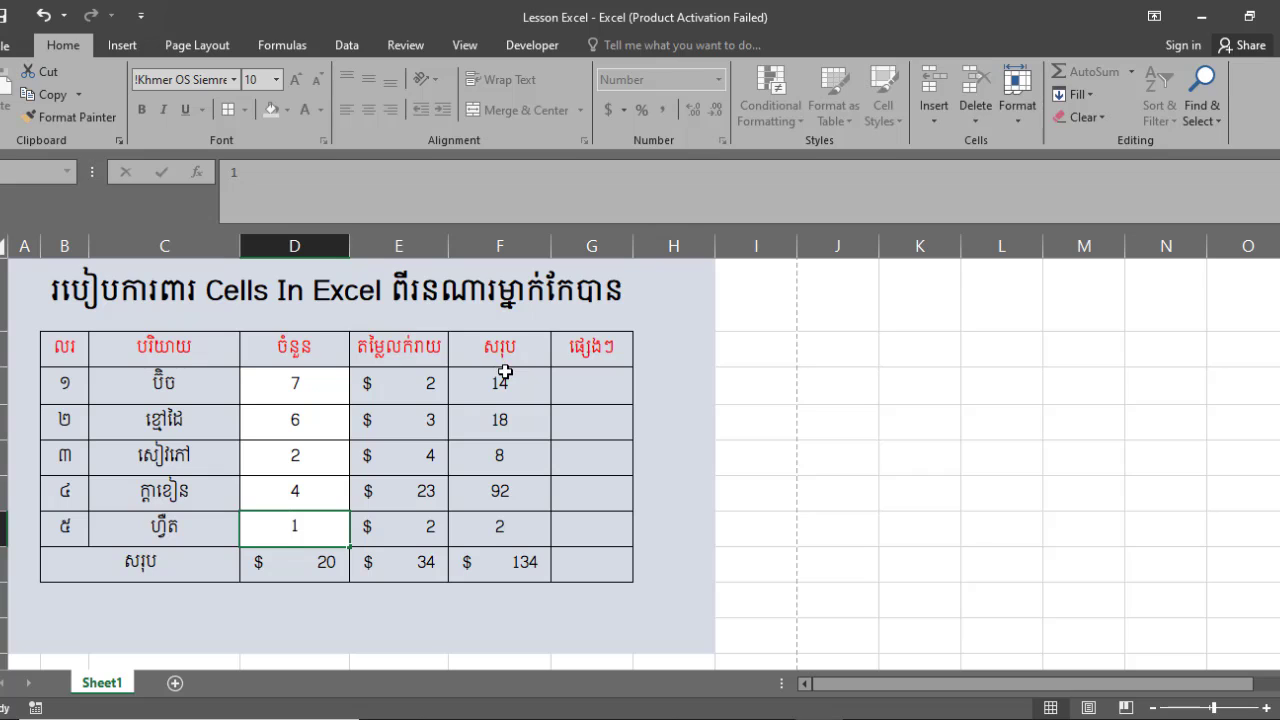
Set the first and second item quantities in column D to 3 and the fourth item's quantity to 44
click(324, 380)
text(3)
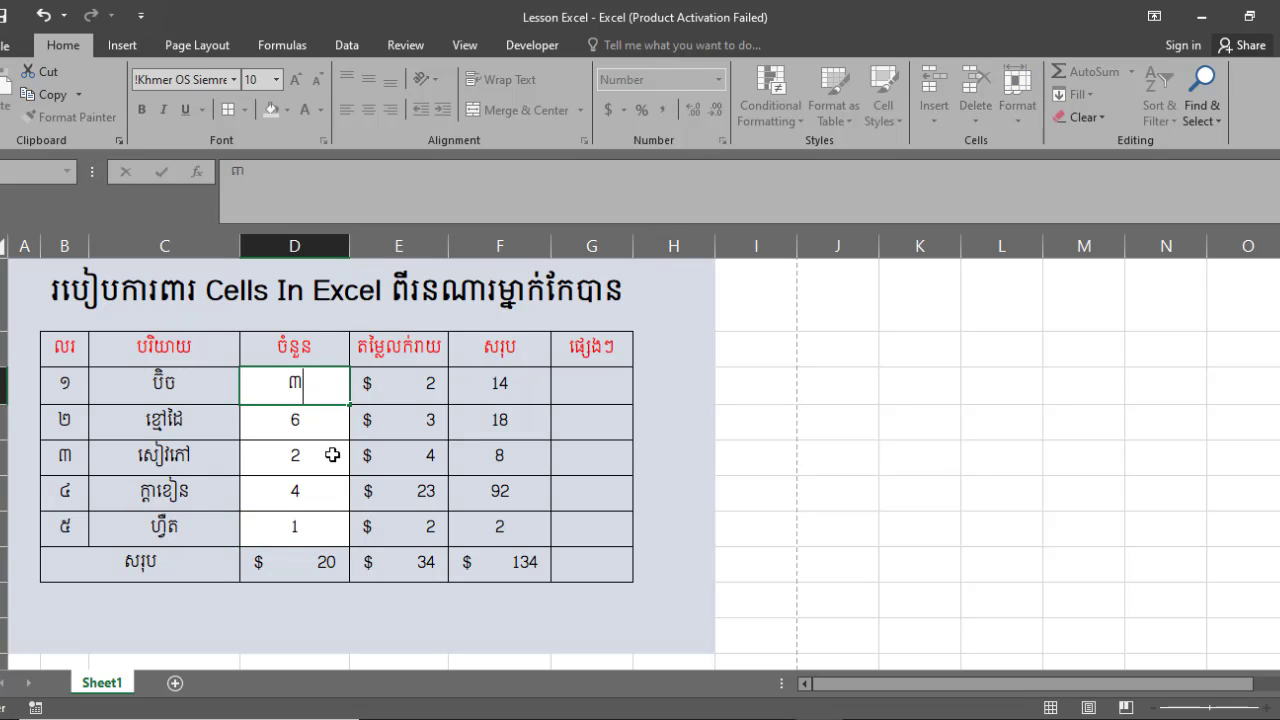
click(332, 456)
click(323, 432)
text(3)
click(332, 483)
text(44)
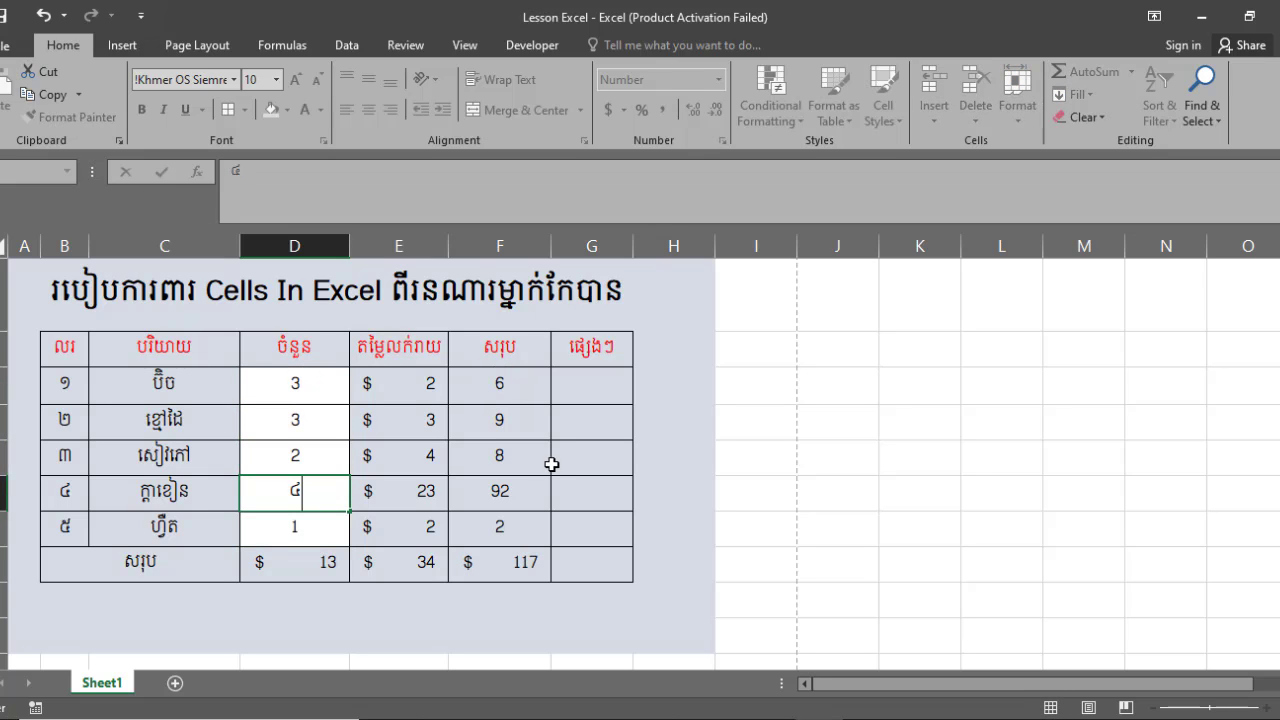
click(295, 455)
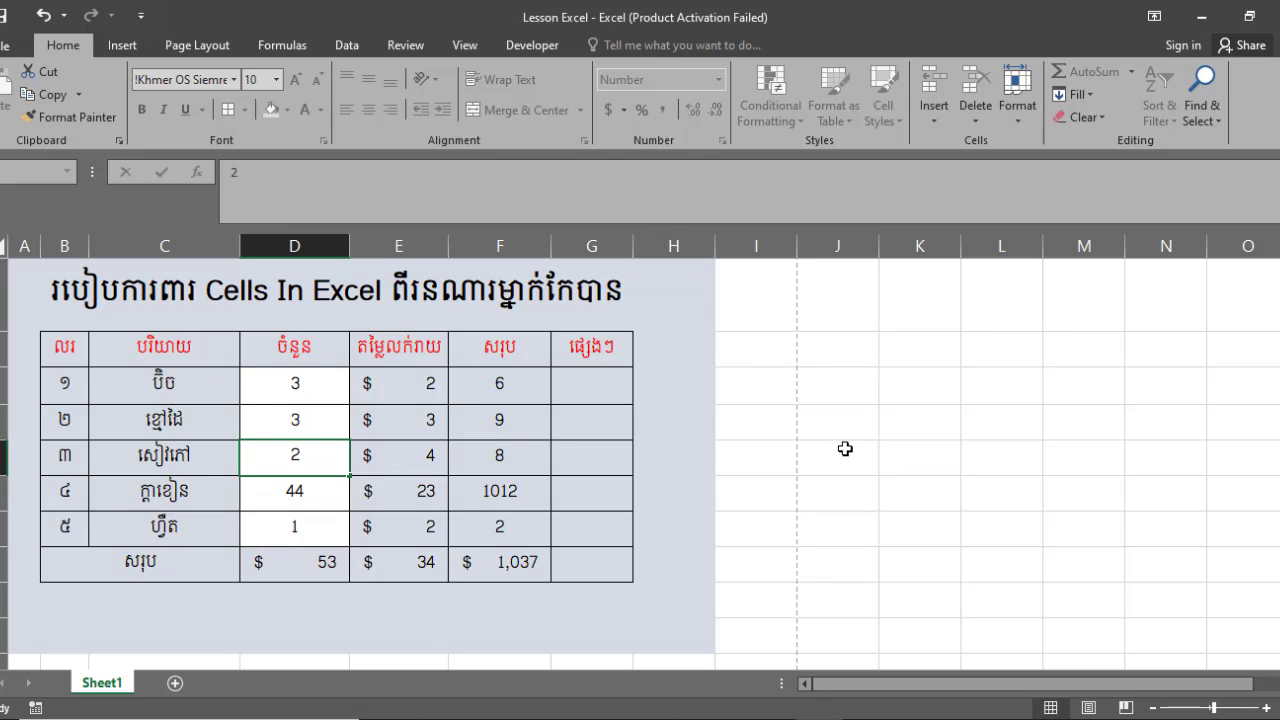
Try to select and edit the locked cells in columns G and H
right_click(696, 319)
right_click(633, 403)
click(610, 397)
key(F2)
key(Escape)
Move repeatedly through the five quantity cells in column D to check the selection limits, ending with all five selected
key(Down)
key(Down)
key(Up)
key(Up)
key(Up)
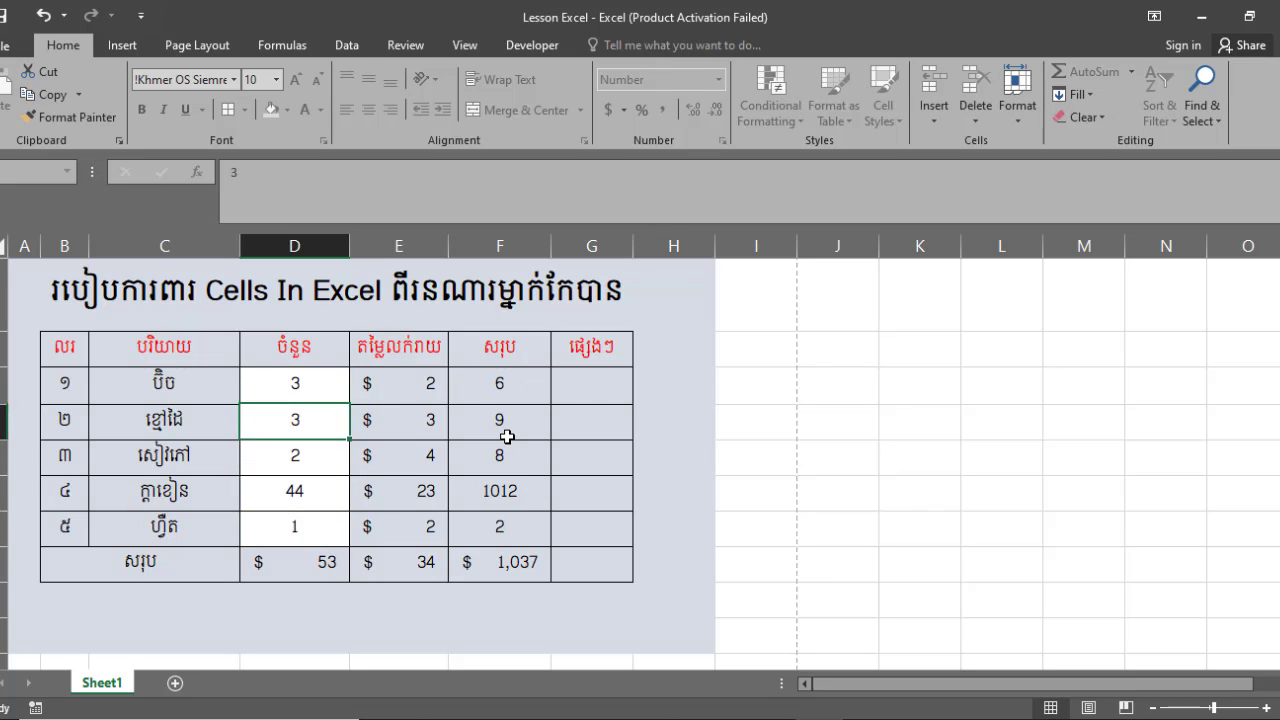
key(Down)
key(Down)
key(Down)
key(Up)
key(Up)
key(Up)
key(Up)
key(Down)
key(Down)
key(Down)
key(Down)
key(Up)
key(Up)
key(Up)
key(Up)
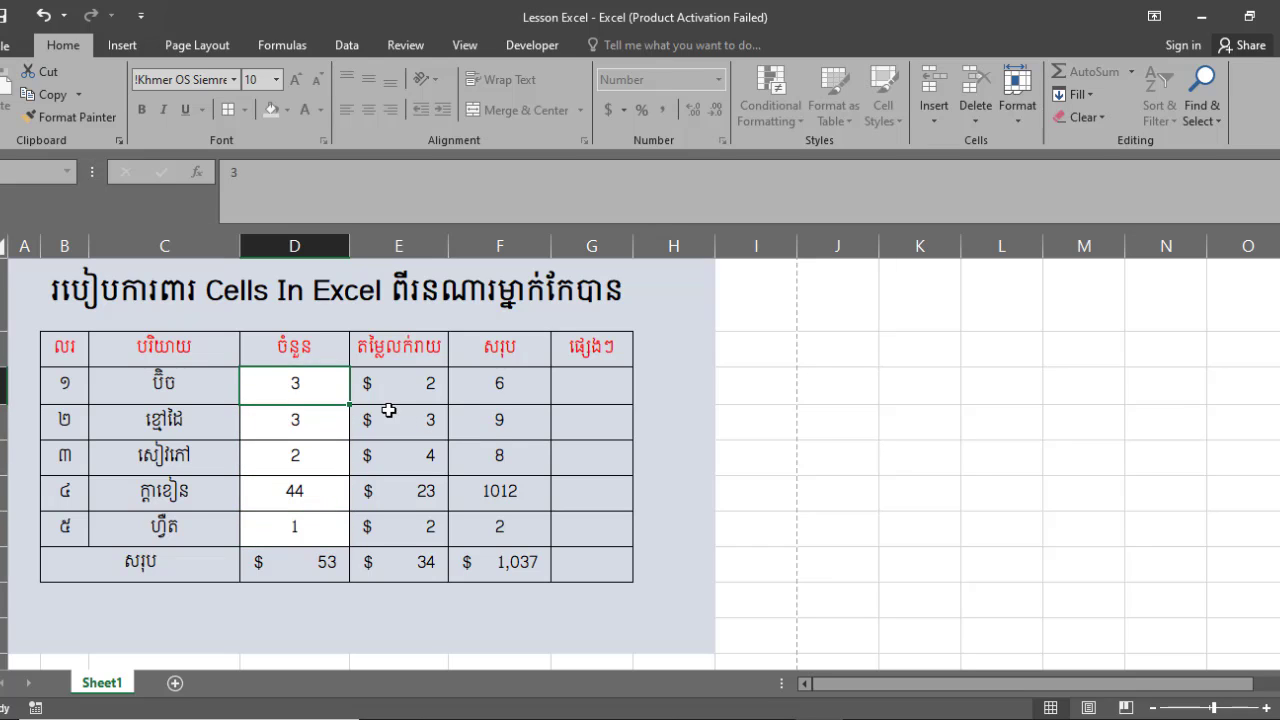
key(Down)
key(Down)
key(Down)
key(Down)
key(Up)
key(Up)
key(Up)
key(Up)
key(Down)
key(Down)
key(Down)
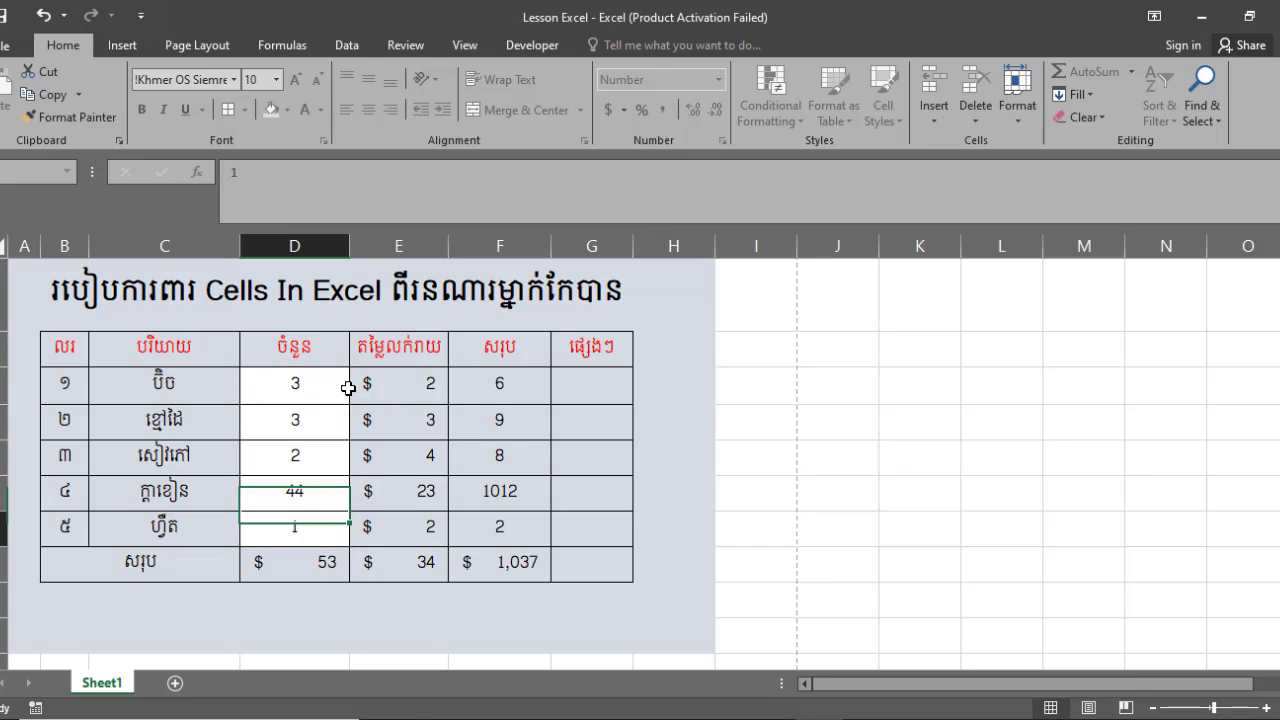
key(Up)
key(Up)
key(Up)
drag(334, 386, 317, 522)
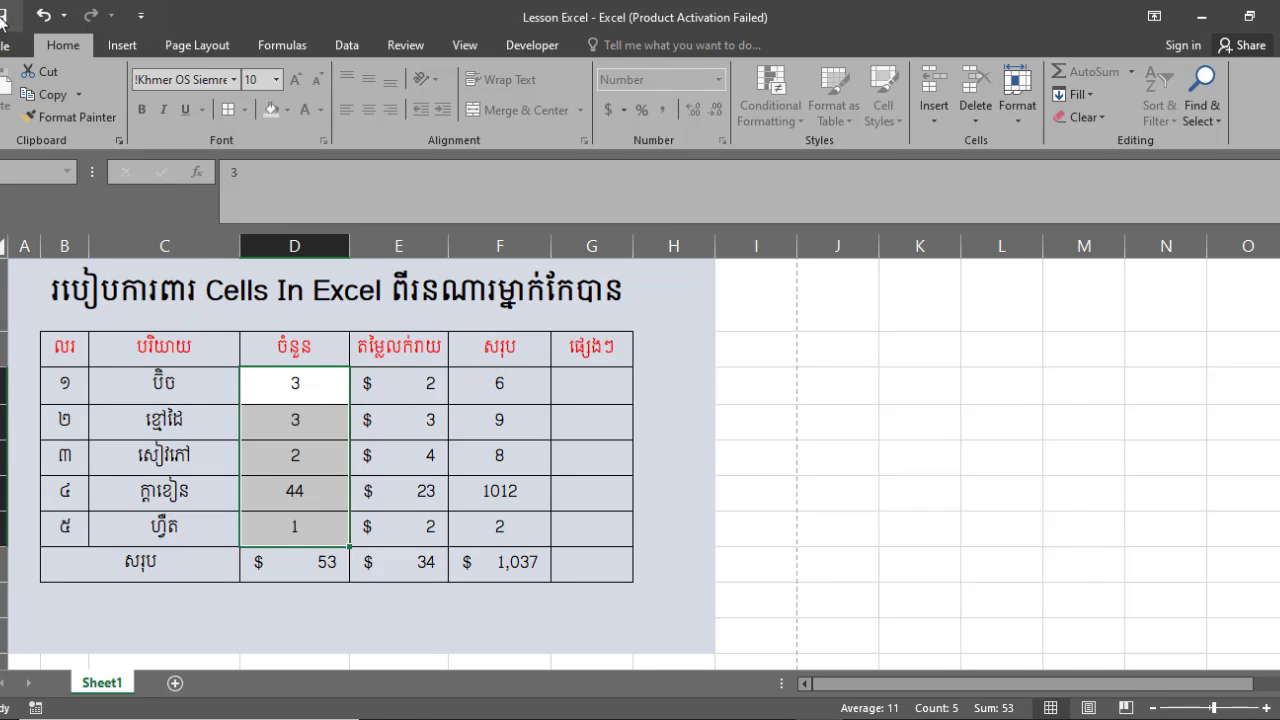
Save the workbook under its existing name
click(4, 45)
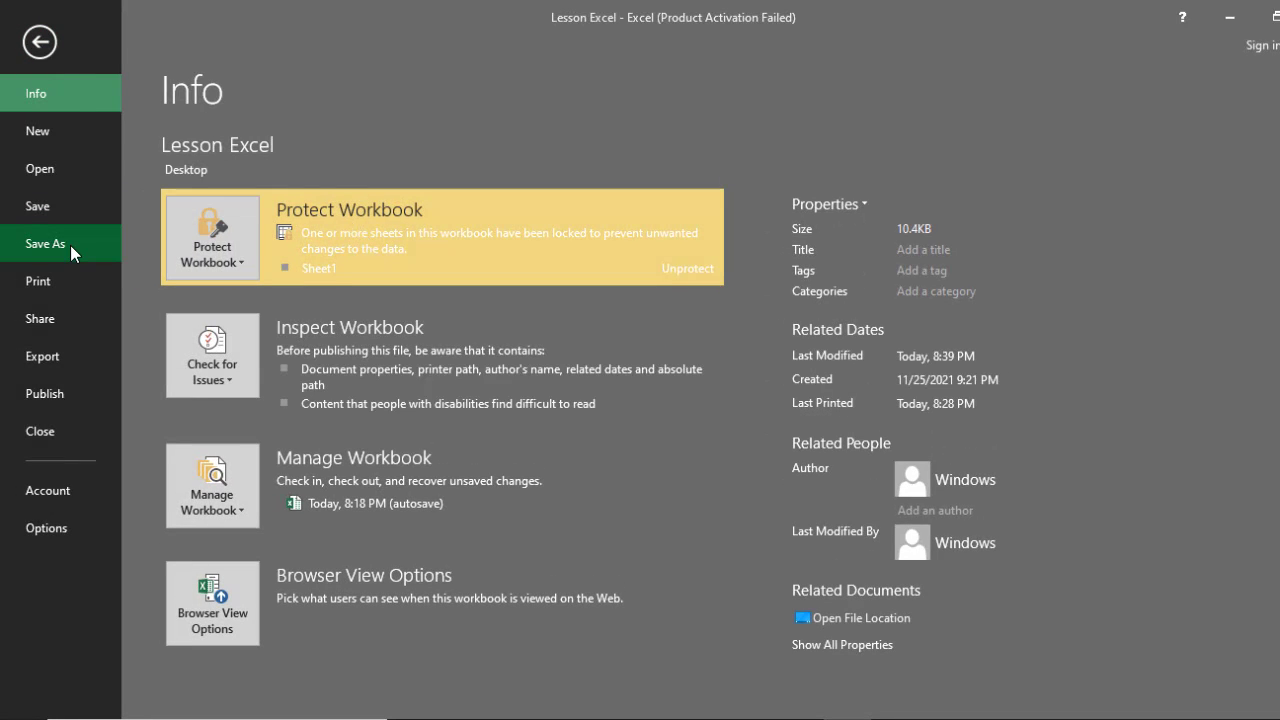
click(63, 206)
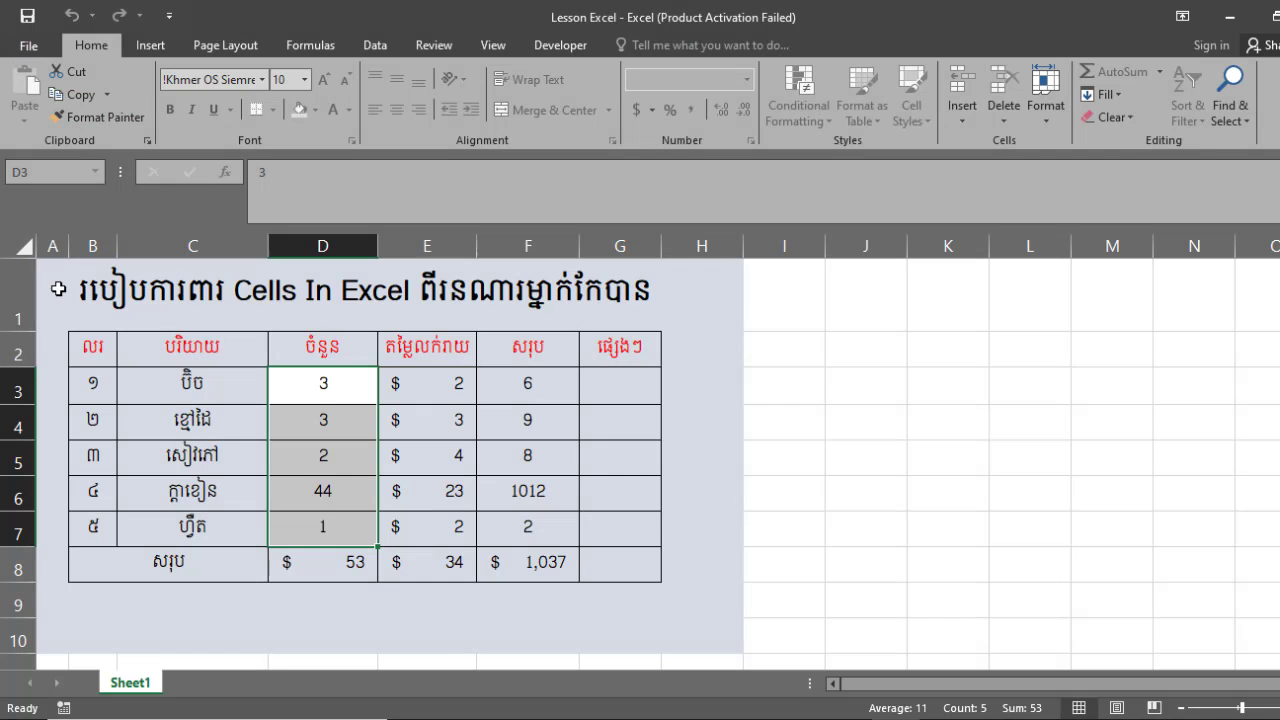
Set the fifth item's quantity to 2 and the fourth item's quantity to 3, dismissing the Office activation notice
click(347, 422)
drag(347, 422, 343, 520)
click(345, 520)
double_click(355, 530)
text(២)
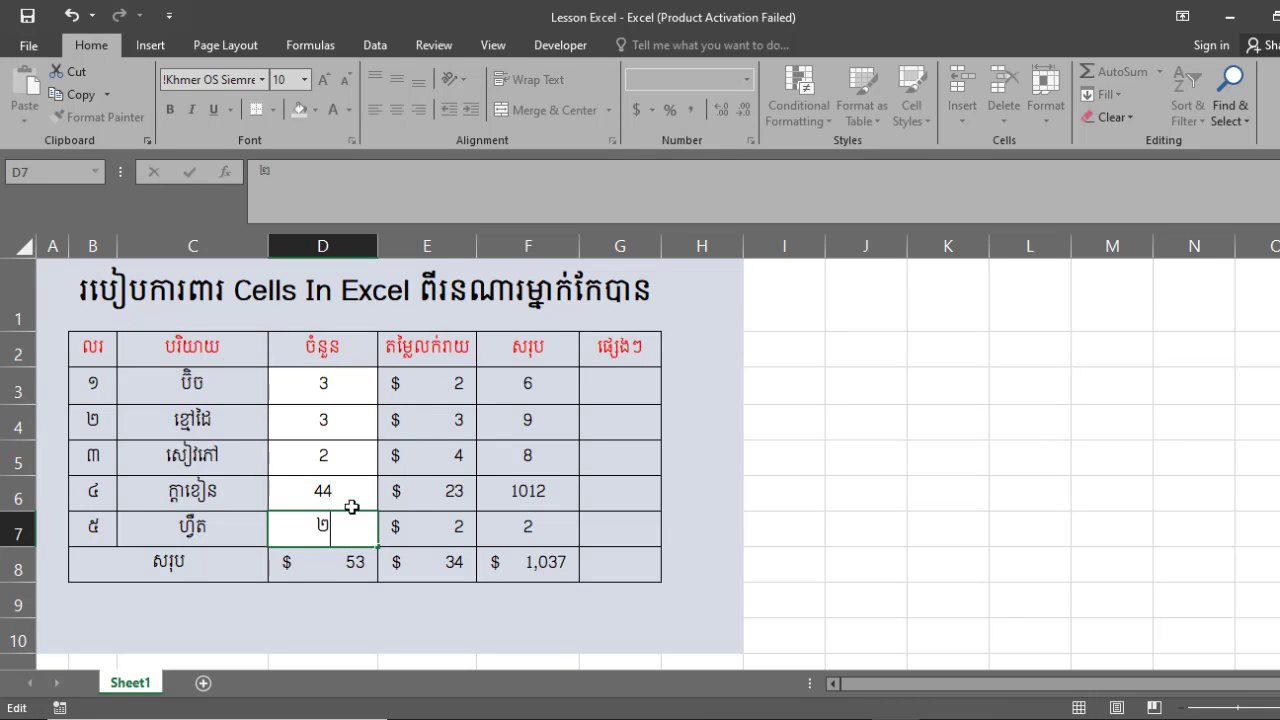
click(345, 485)
text(៣)
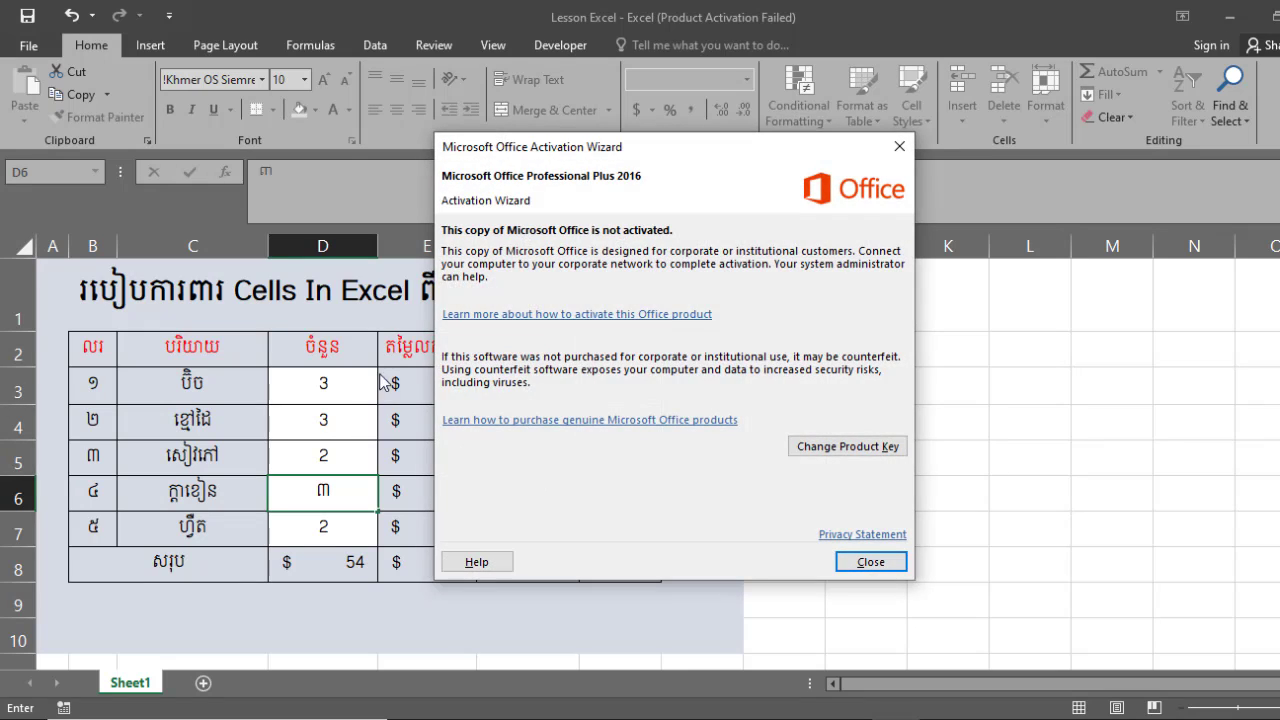
click(898, 147)
Set the quantities to 6 for the first item, 5 for the second, 6 for the third and 78 for the fourth
click(345, 420)
text(៥)
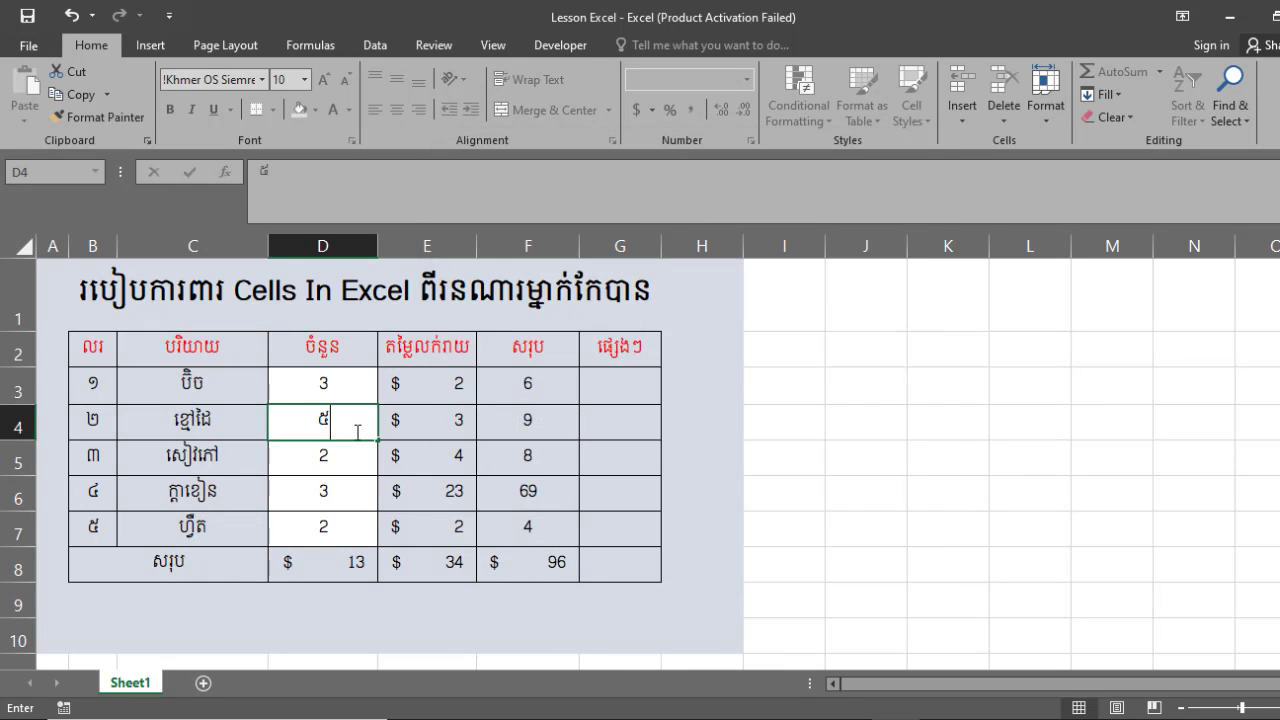
click(349, 383)
text(៦)
click(365, 455)
text(៦)
click(368, 490)
text(៧)
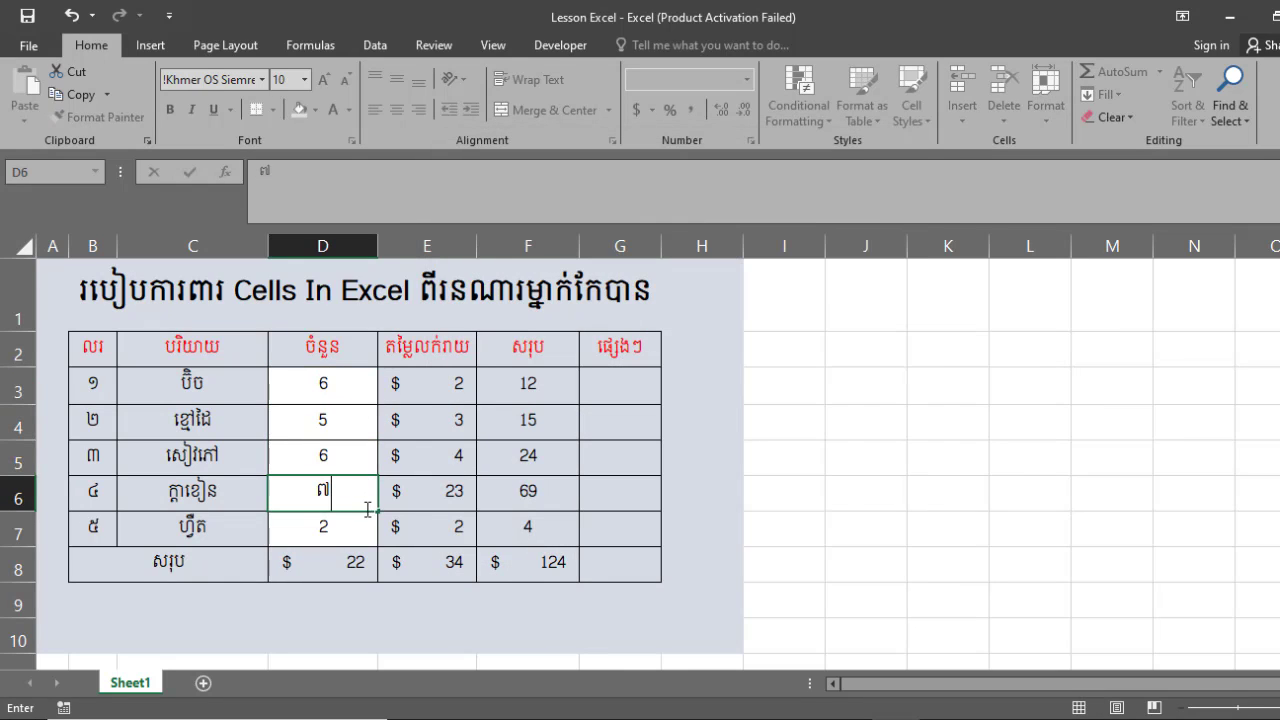
text(៨)
key(ctrl+Return)
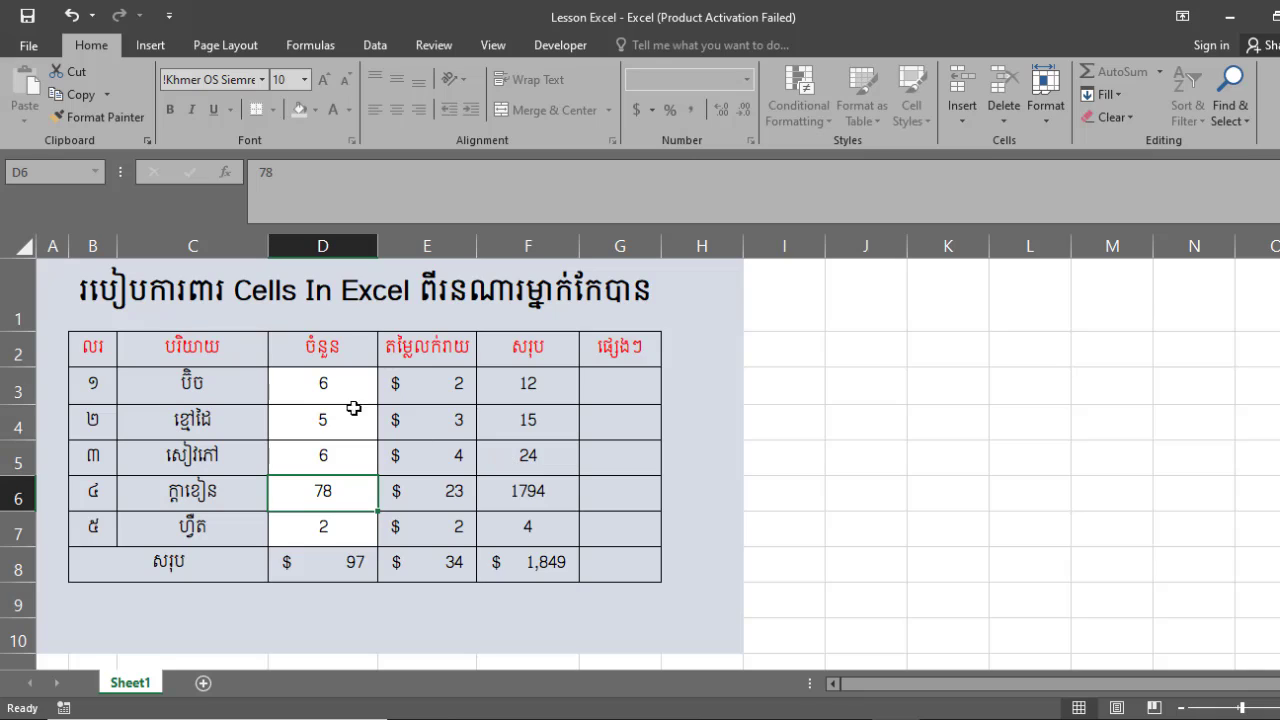
Select the editable quantity range D3:D7 for review, then return to cell D3
drag(334, 381, 340, 520)
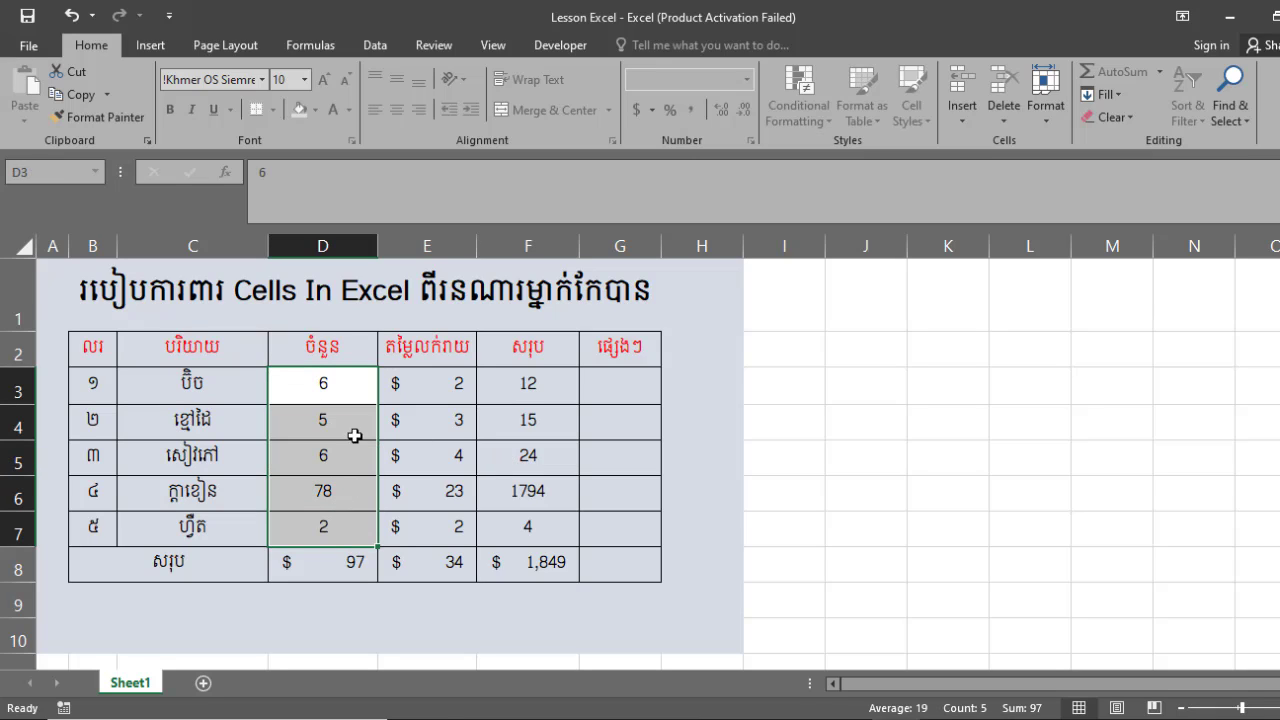
click(361, 385)
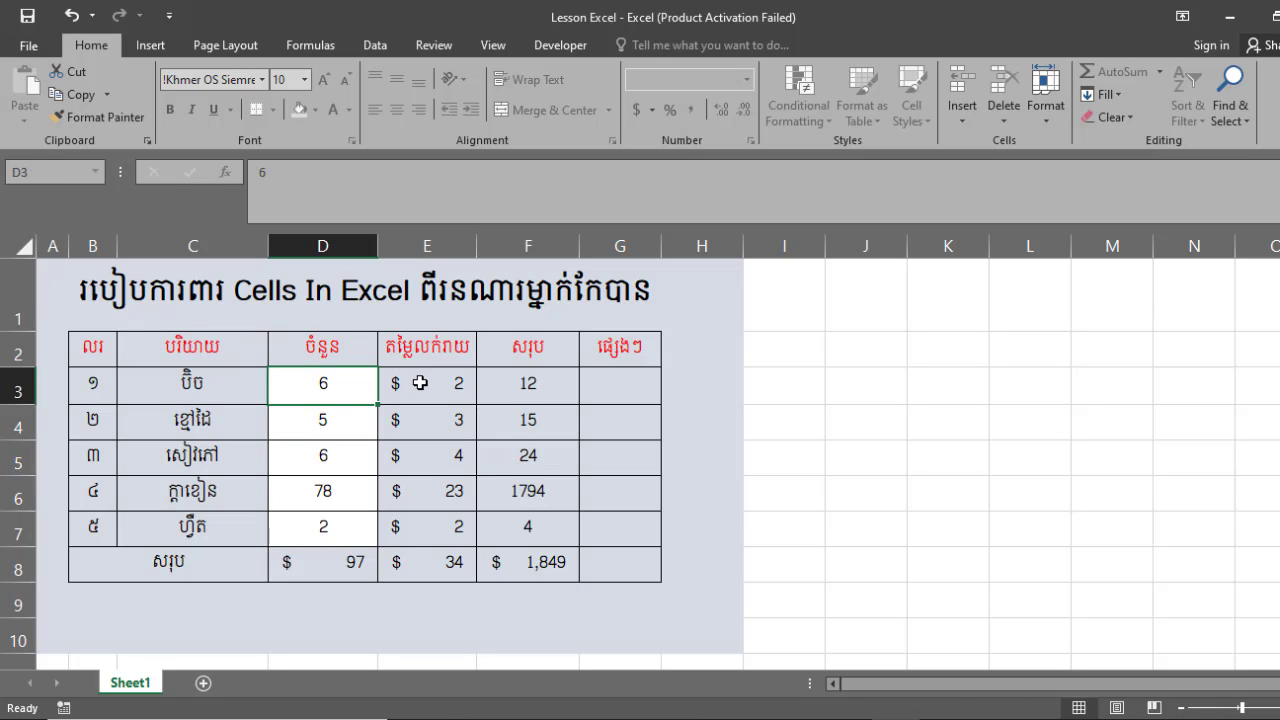
drag(357, 373, 334, 537)
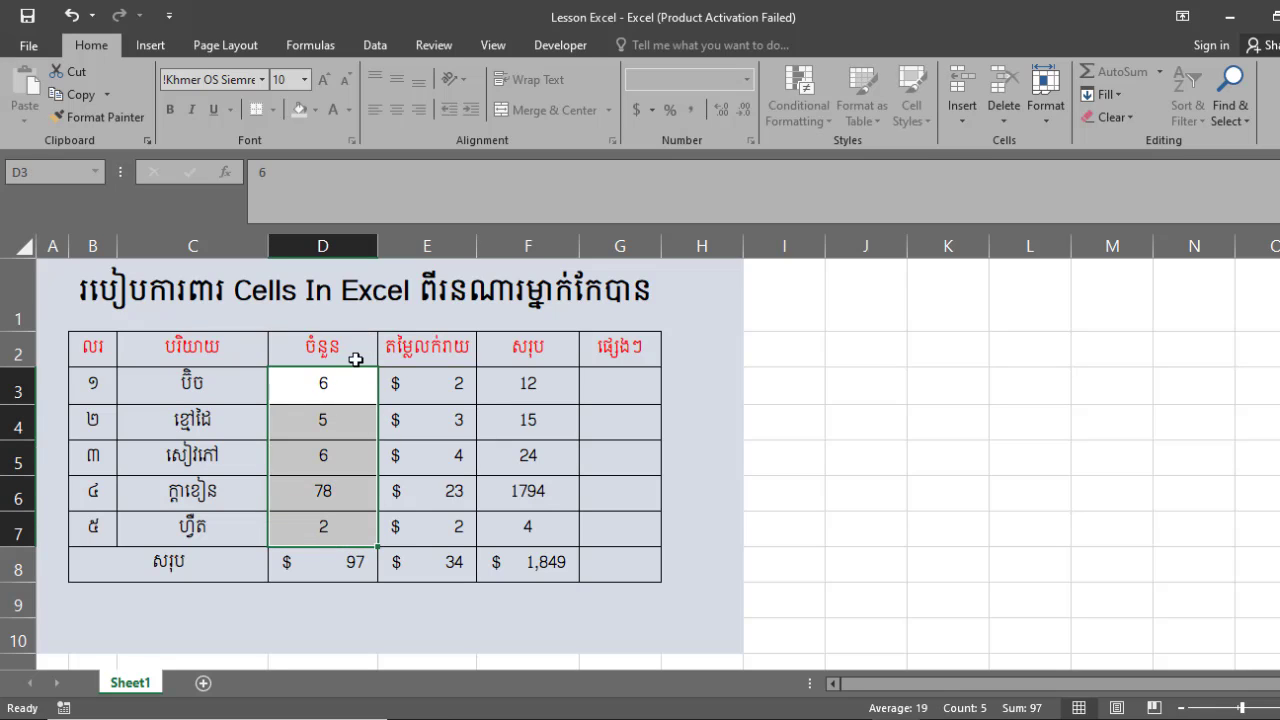
click(352, 374)
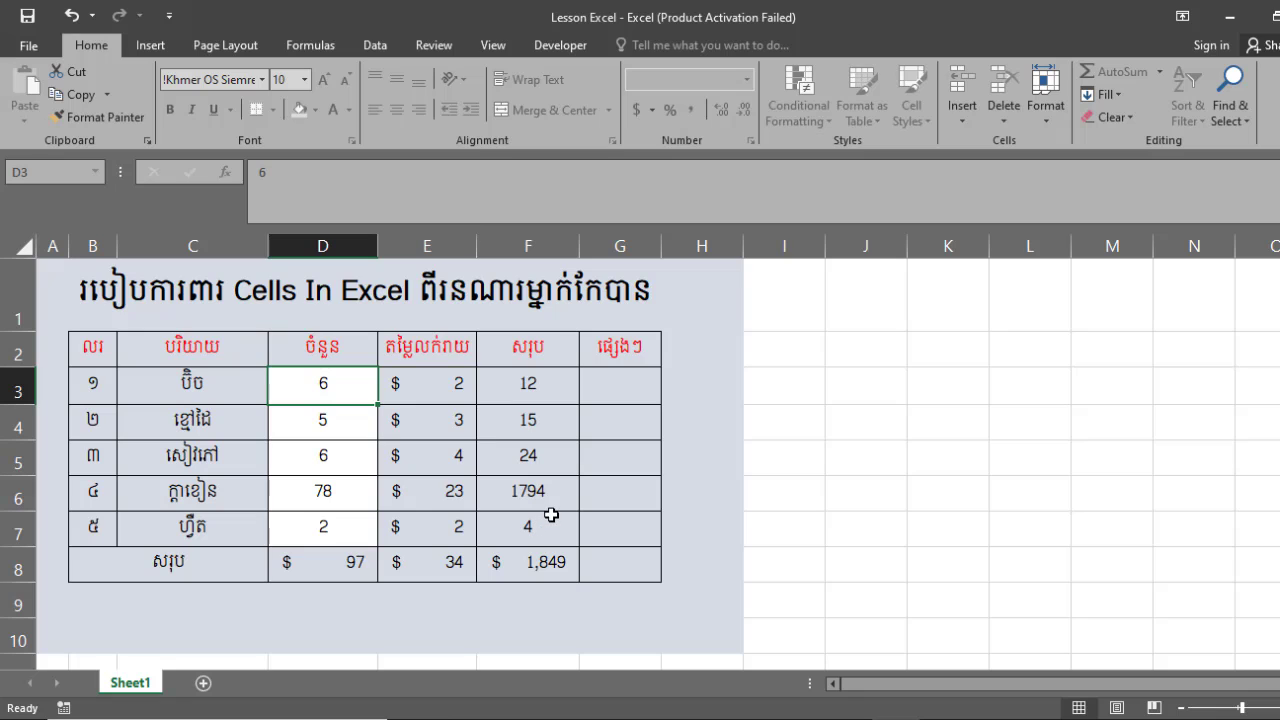
Change the print layout to landscape orientation and inspect the enlarged print preview before returning to the sheet
key(ctrl+p)
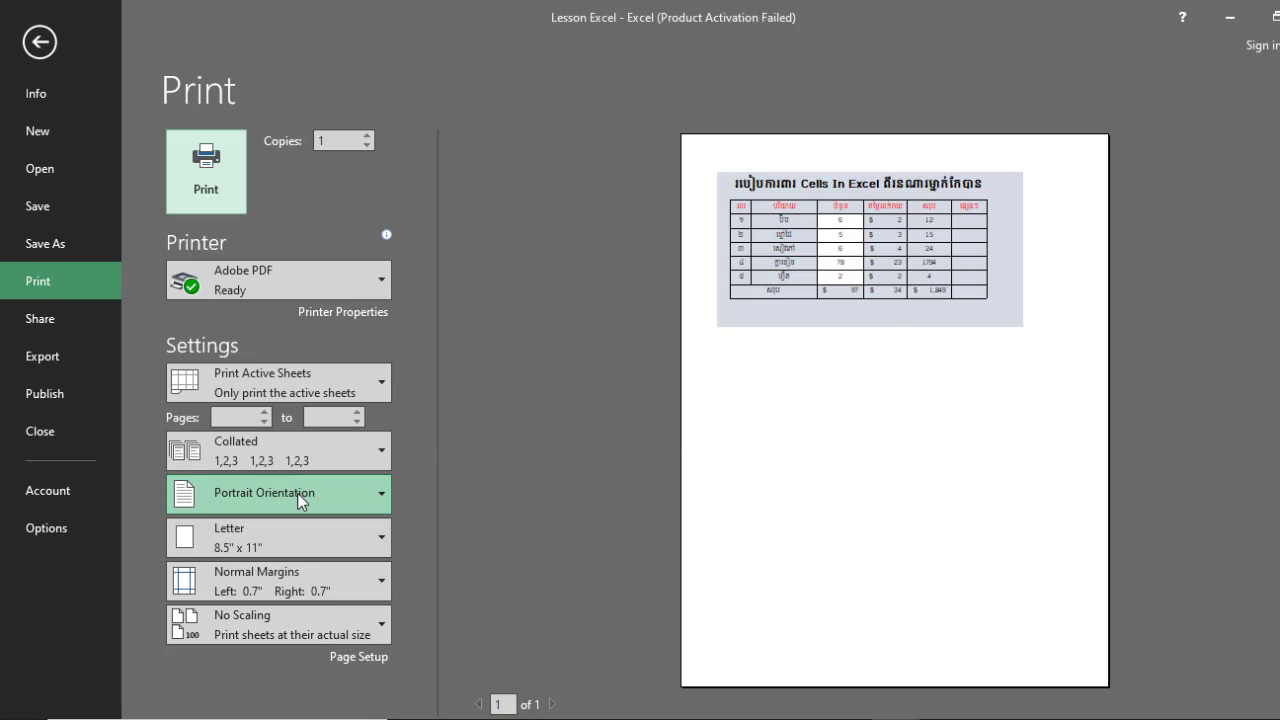
click(297, 493)
click(312, 581)
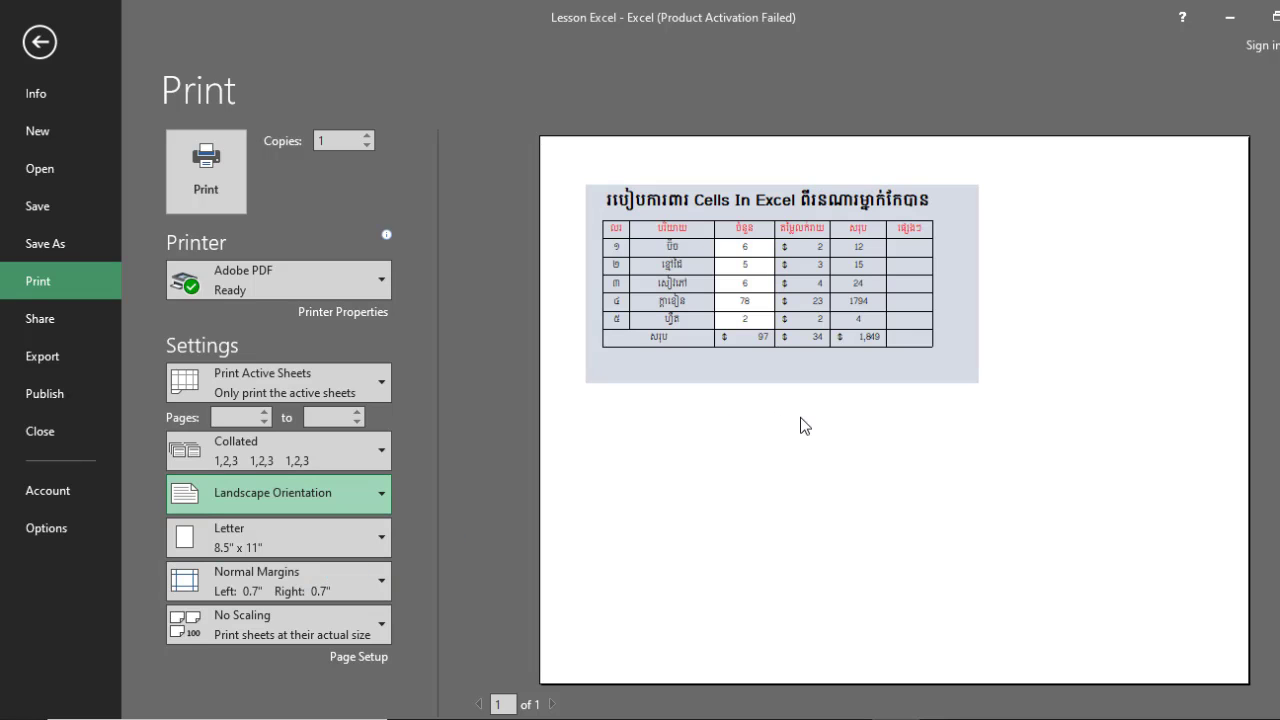
click(921, 401)
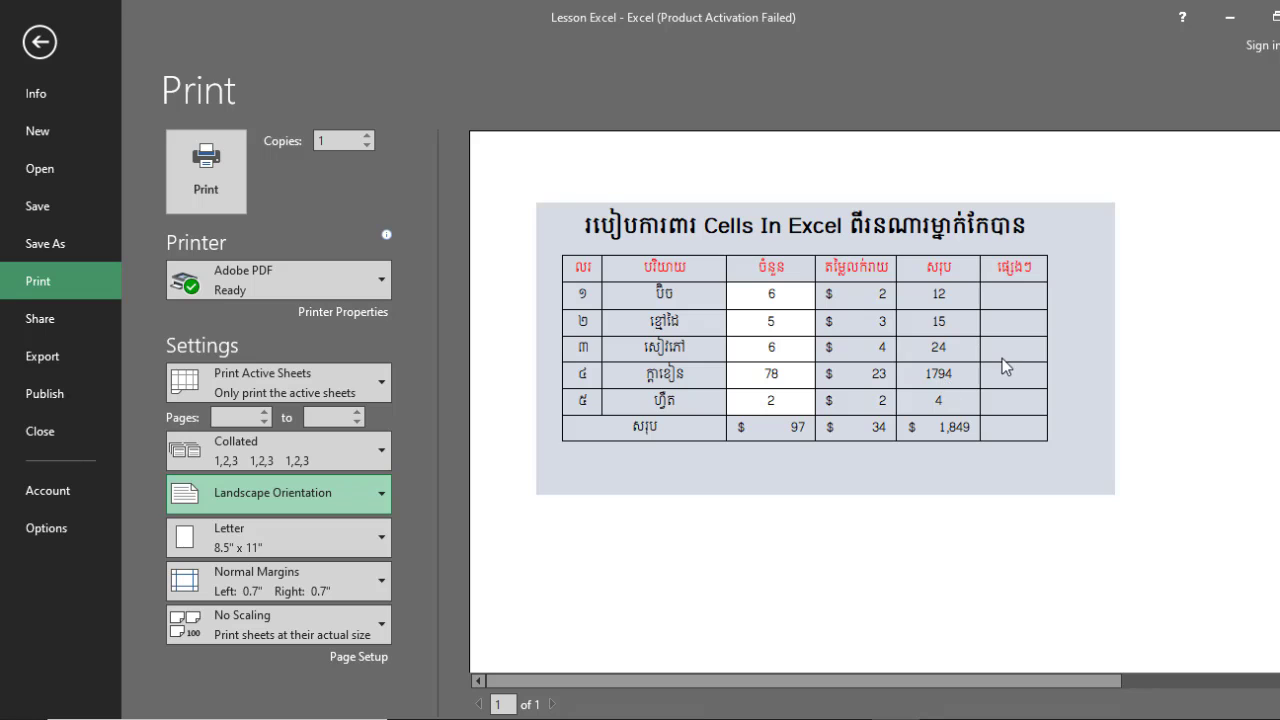
key(Escape)
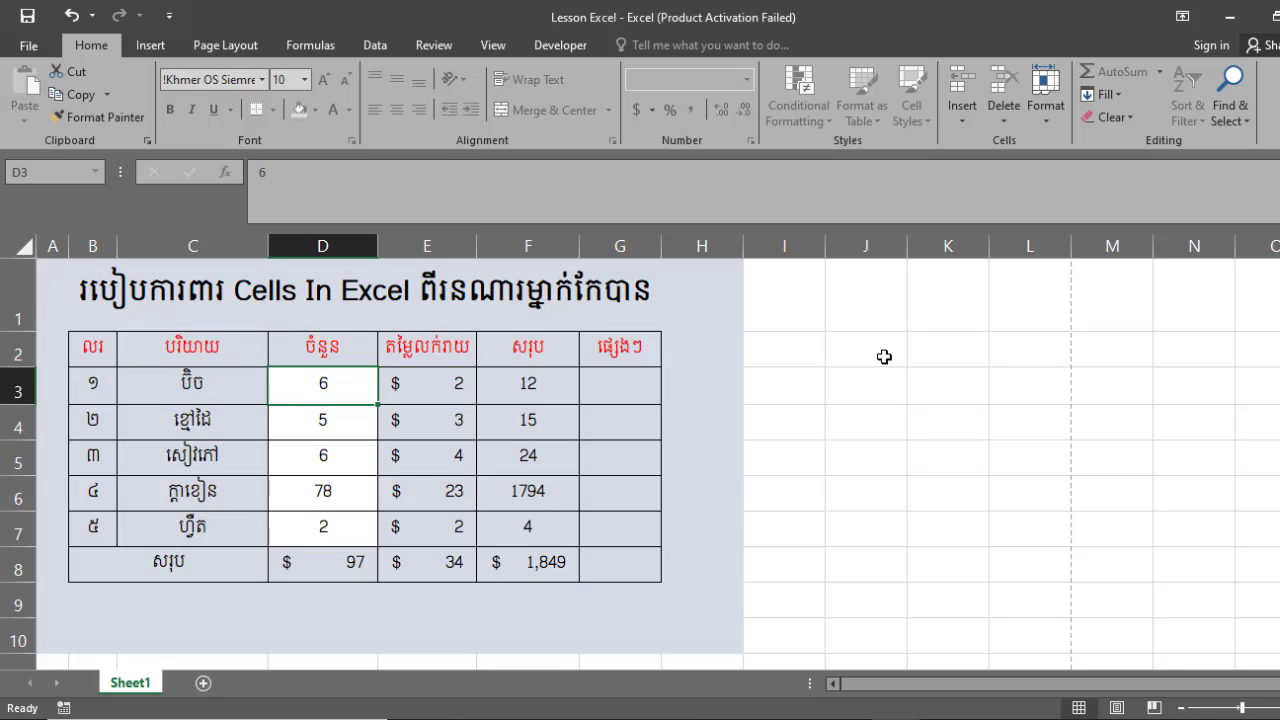
Remove the protection from the sheet
scroll(884, 357, down, 1)
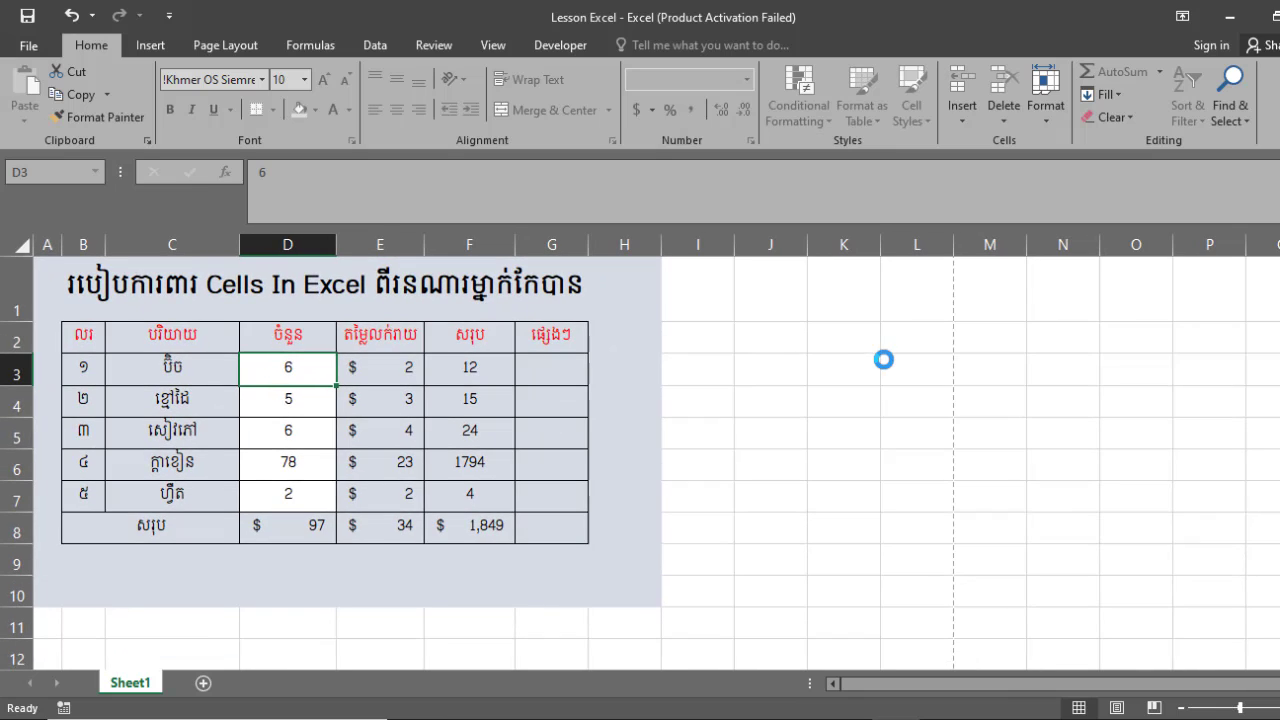
key(alt)
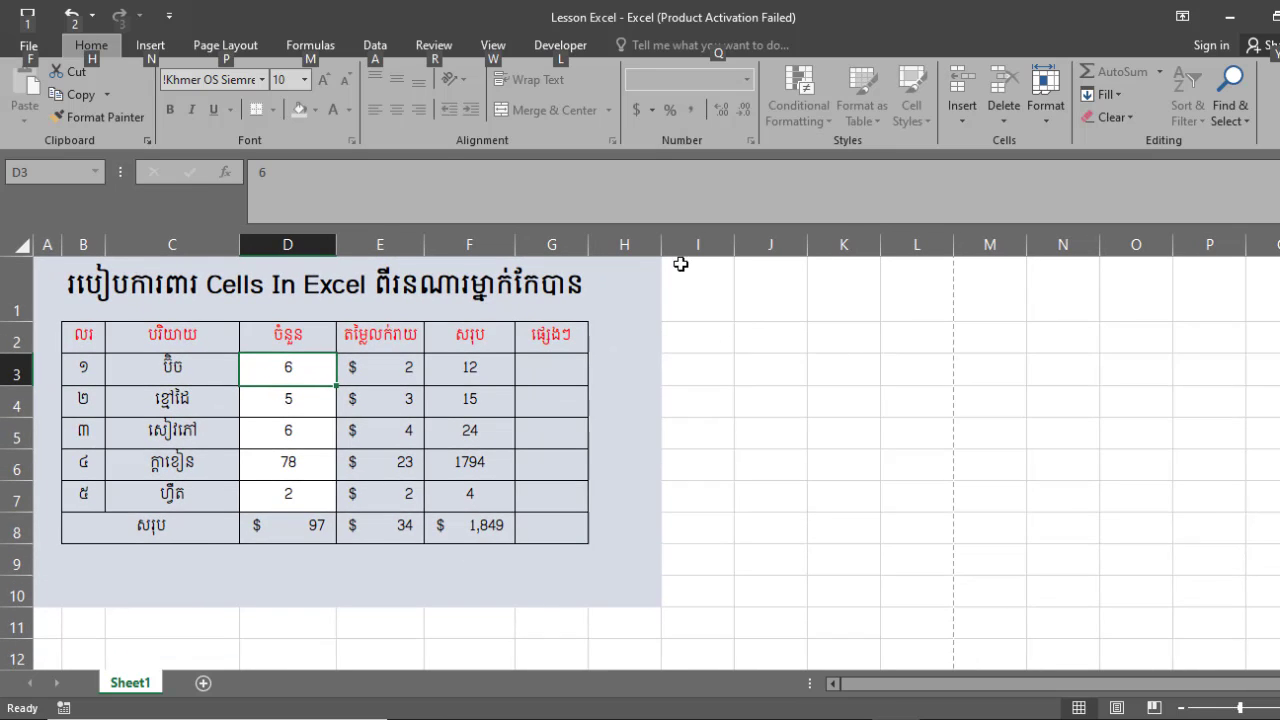
key(alt)
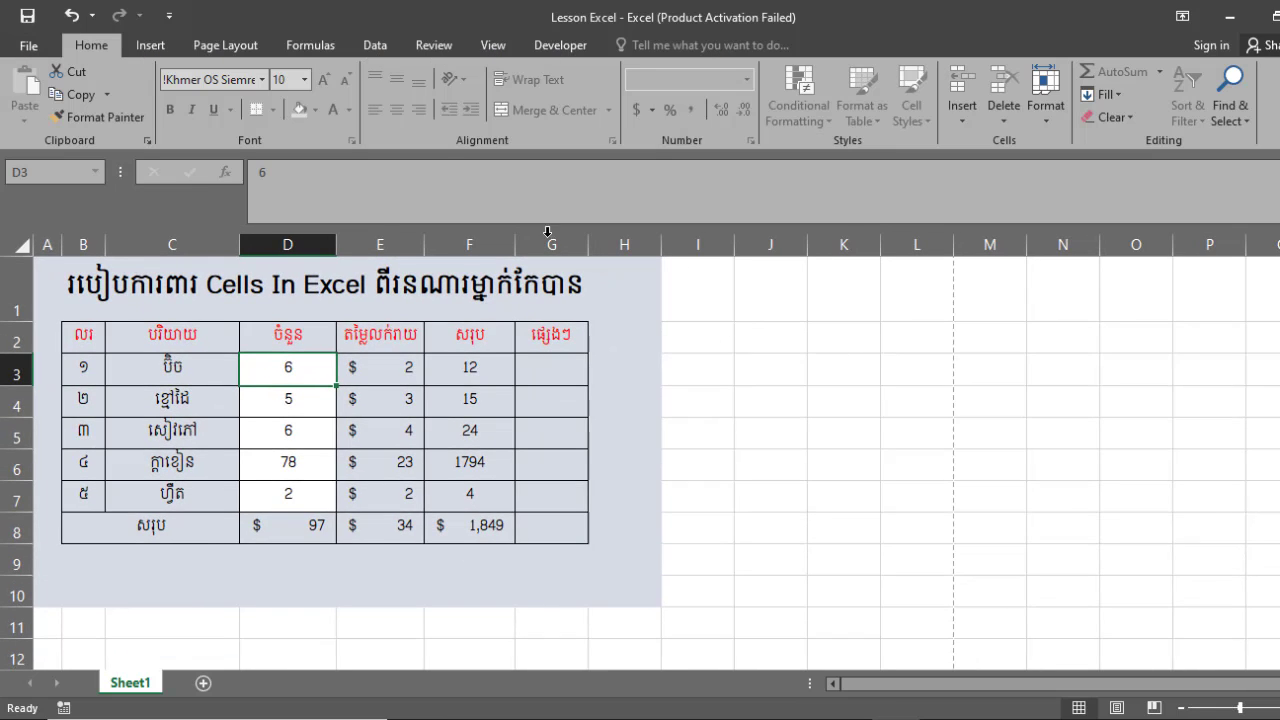
click(491, 46)
click(449, 44)
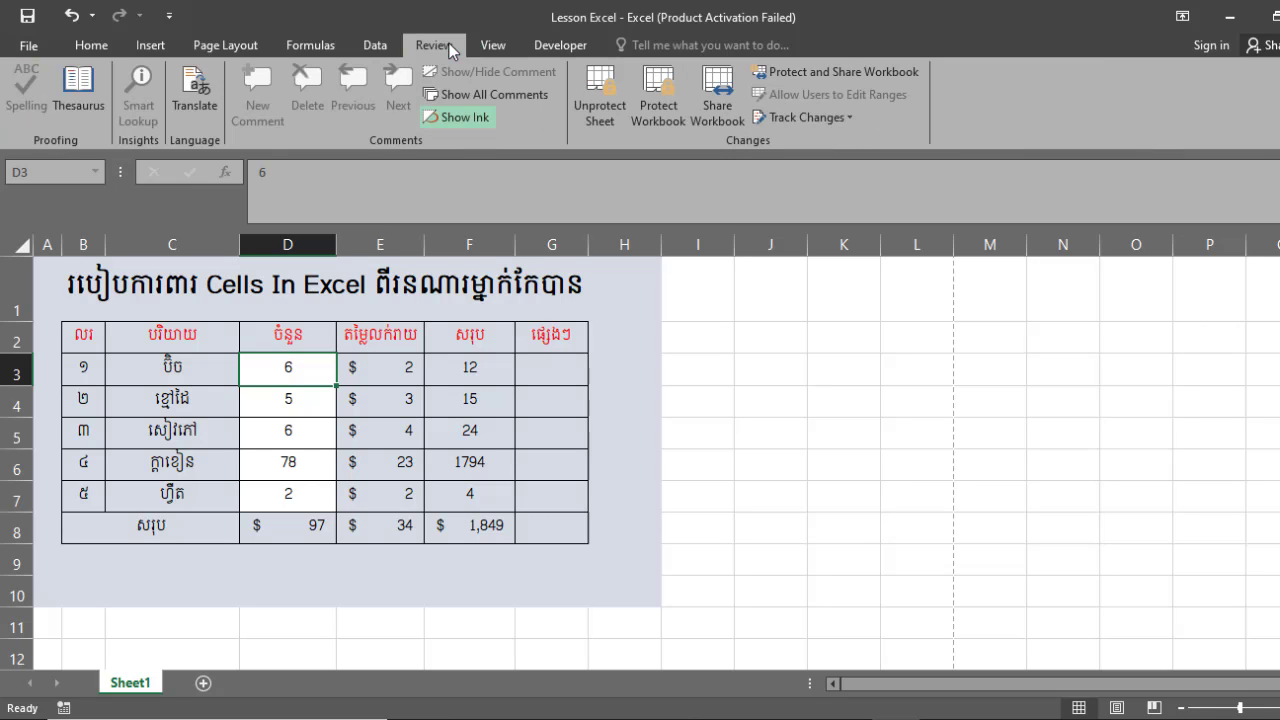
click(599, 95)
Make a test entry of ស in cell H2 and delete it
click(672, 331)
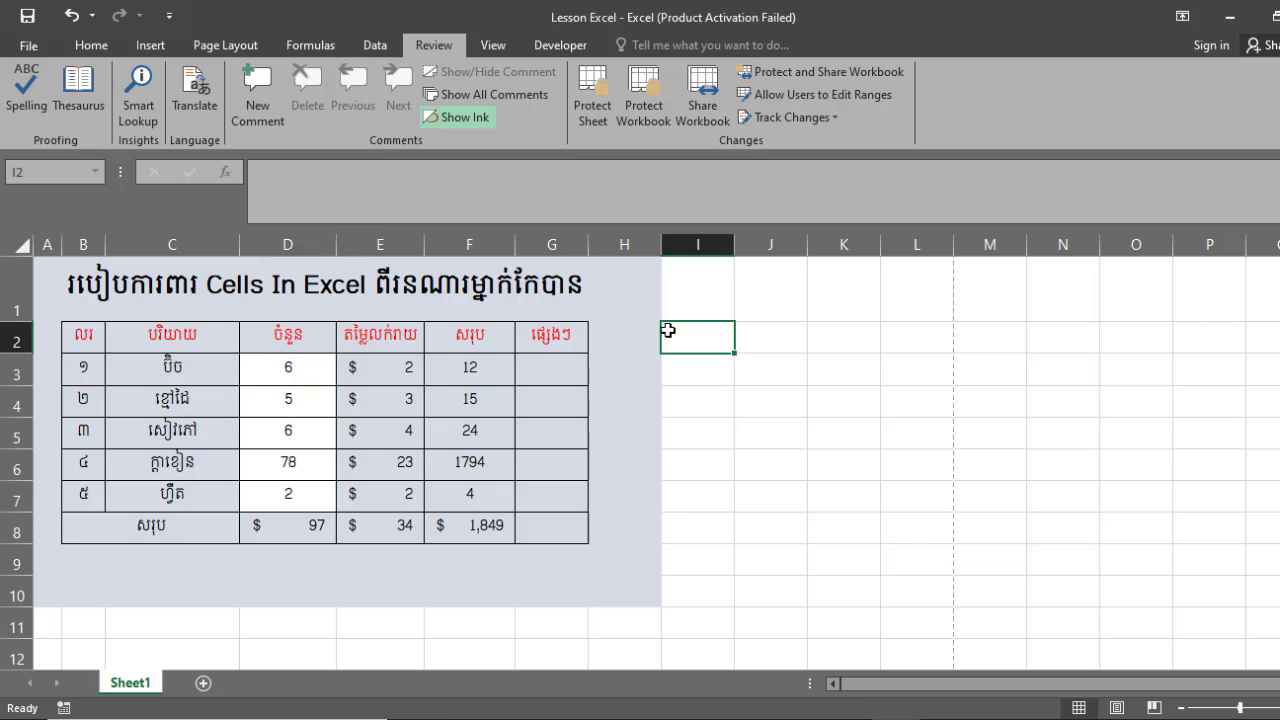
click(636, 334)
text(ស)
click(640, 406)
click(631, 331)
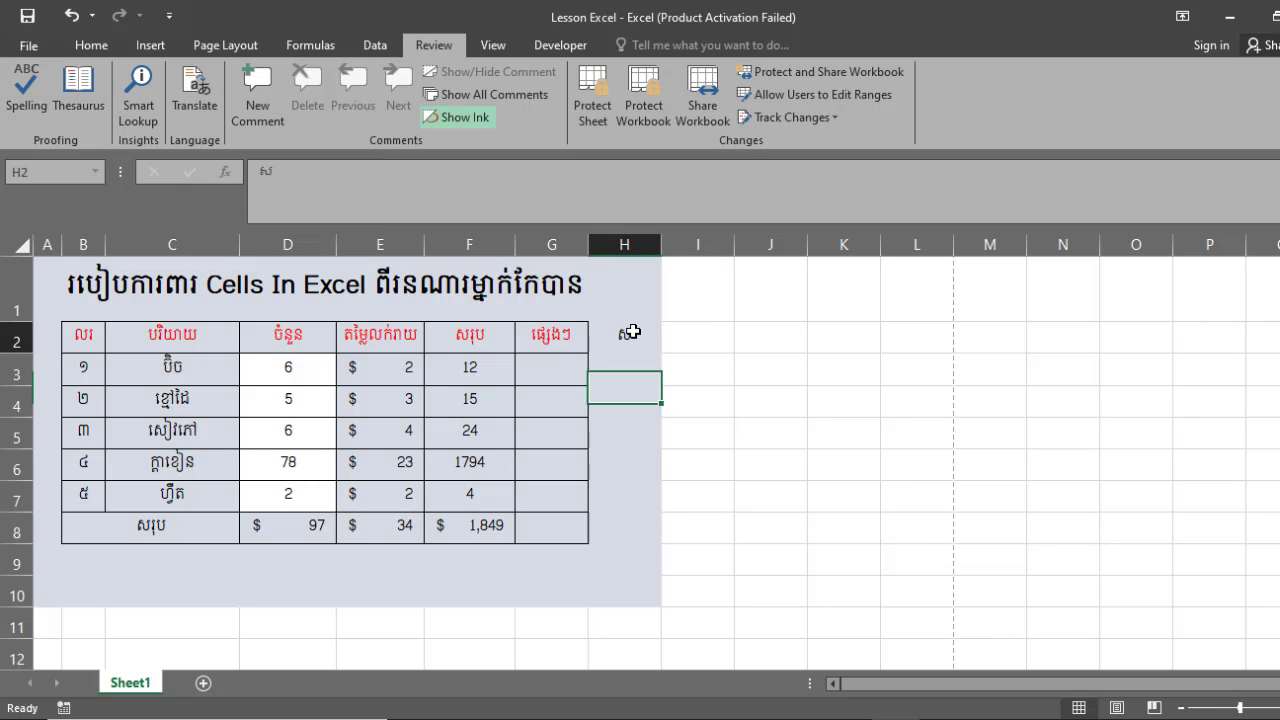
key(Delete)
Check whether cells outside the quantity column, such as E3, F6 and G6, can be selected
click(323, 384)
click(358, 372)
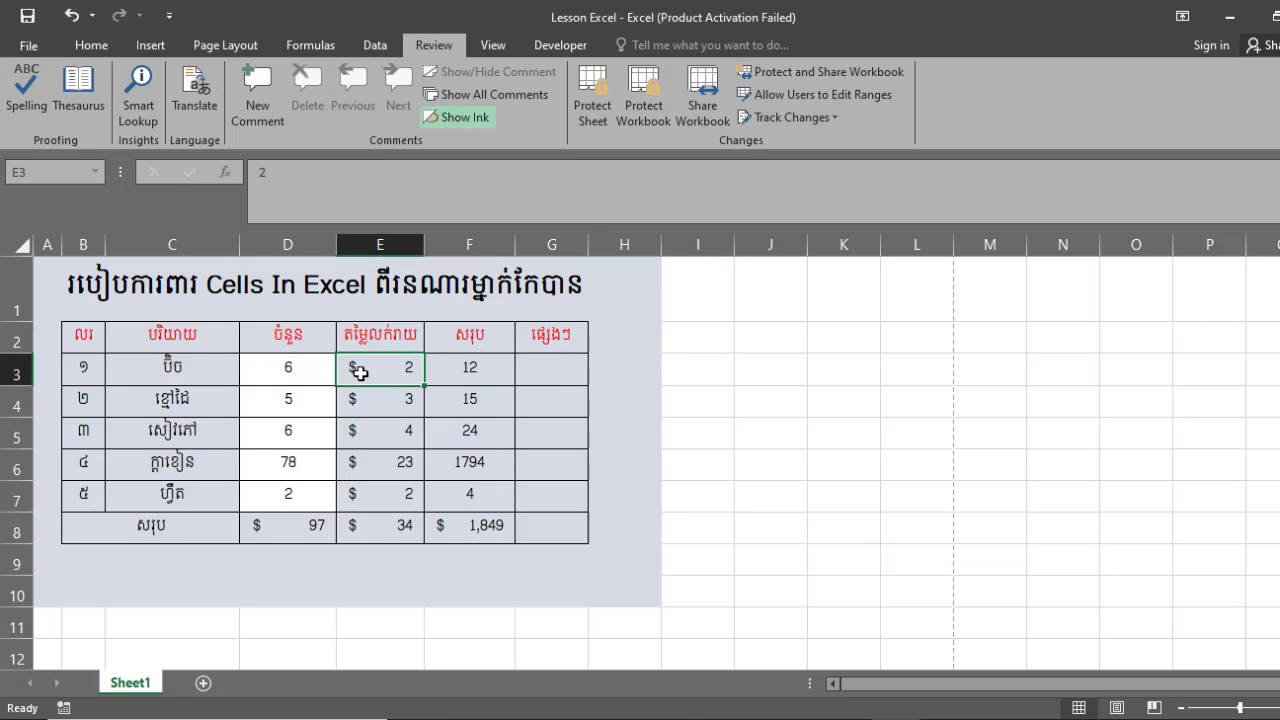
click(500, 463)
click(522, 464)
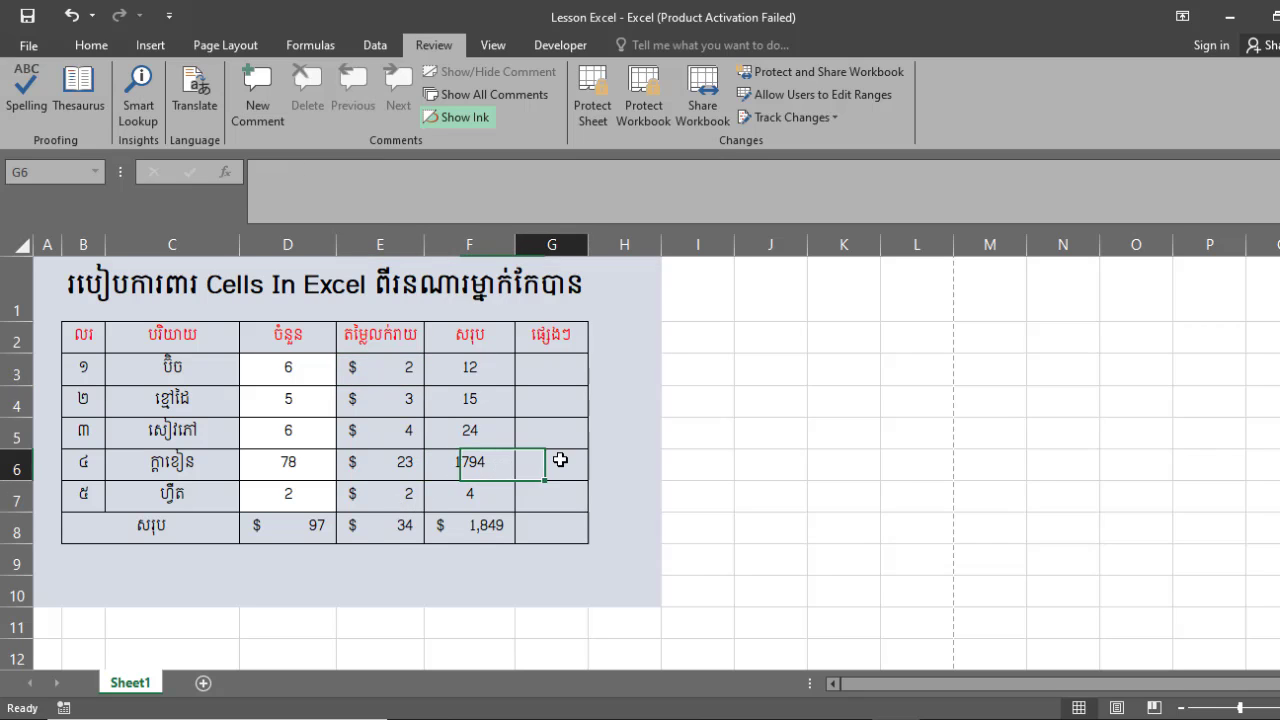